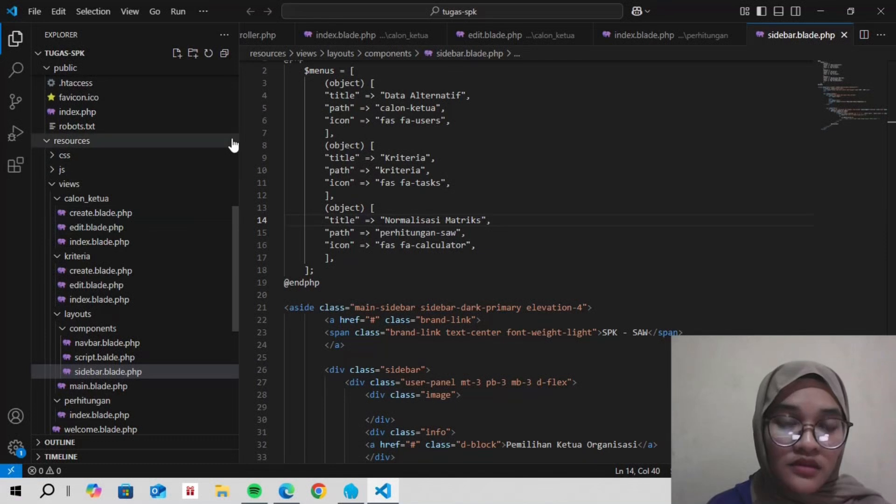
Open a new terminal in the tugas-spk project and start the Laravel development server with php artisan serve.
click(206, 11)
mouse_move(234, 35)
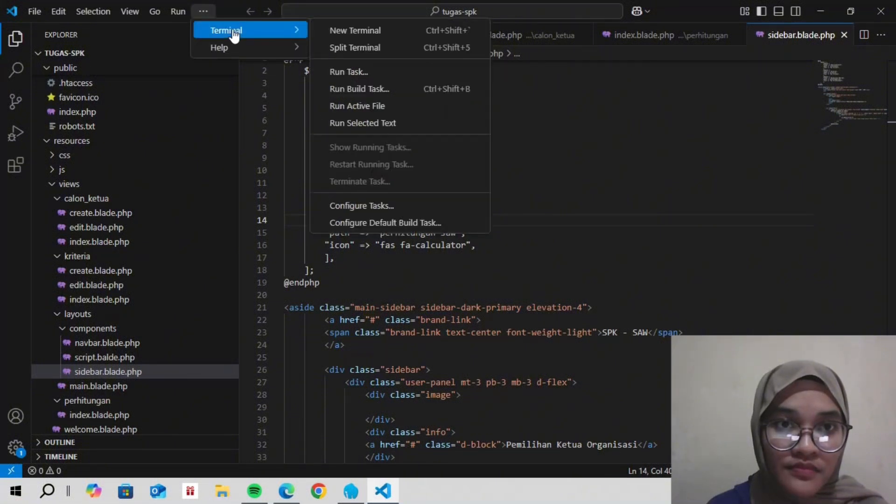
click(336, 31)
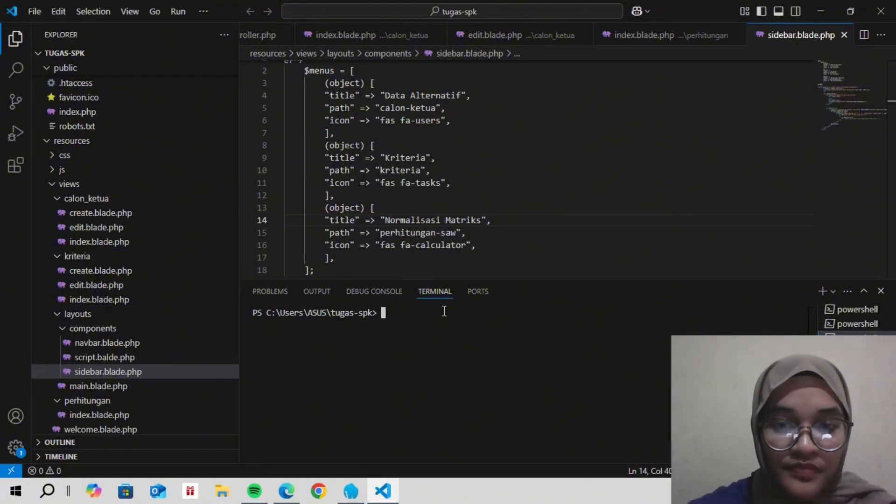
text(php artisan serve)
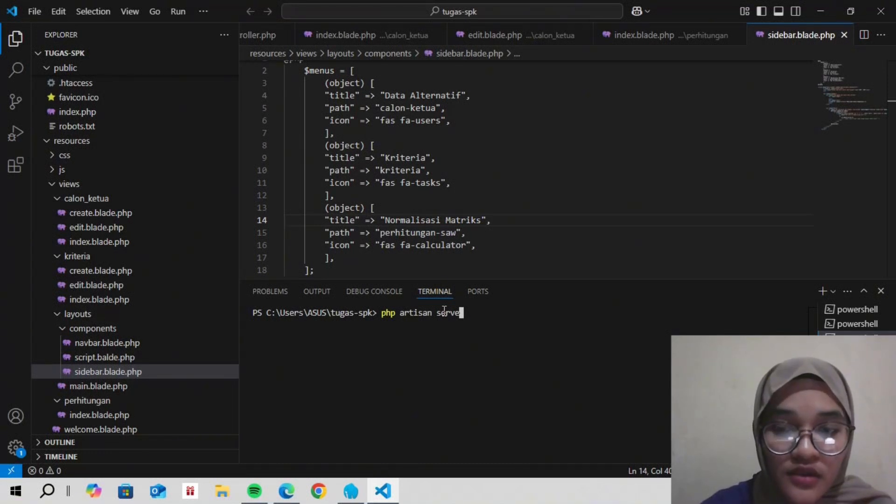
key(Return)
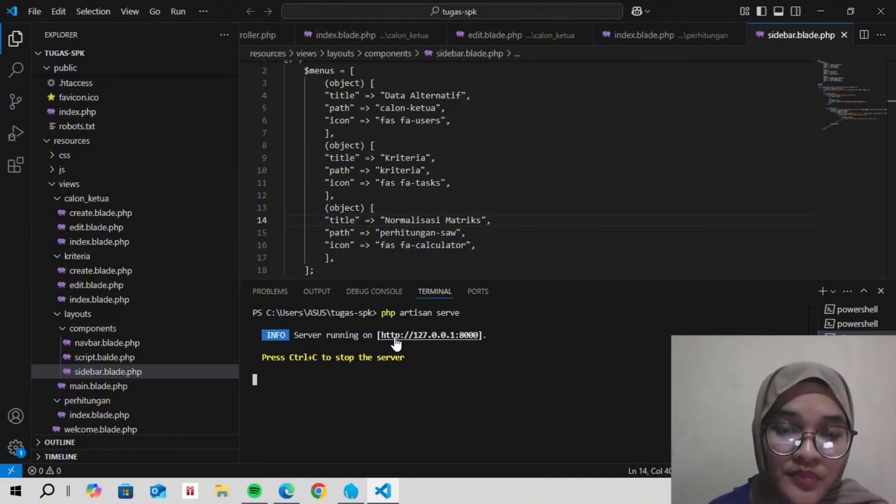
ctrl+click(396, 343)
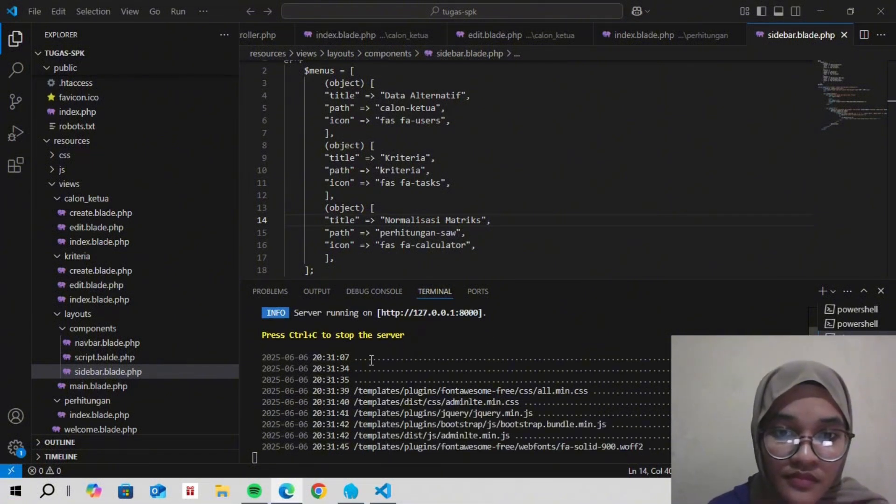
mouse_move(292, 497)
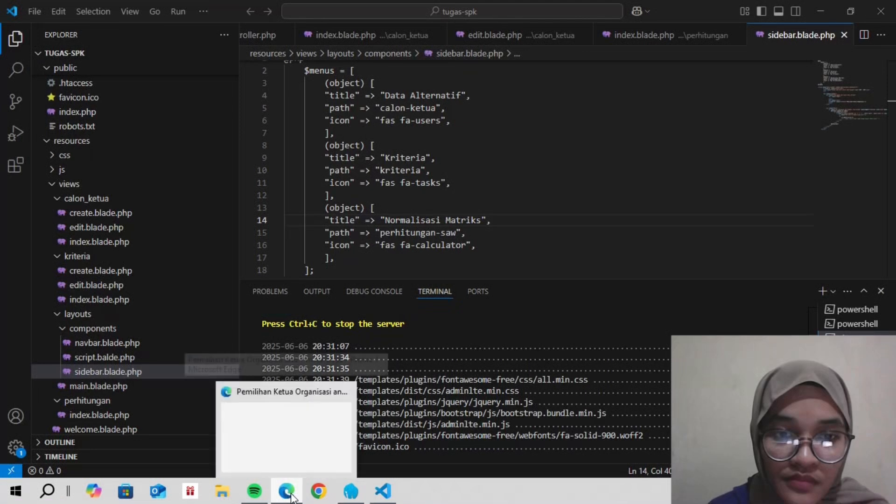
click(297, 433)
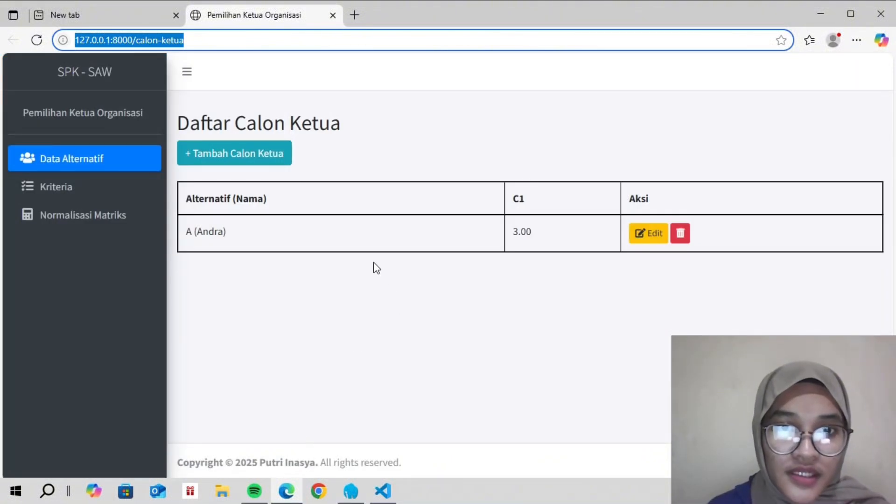
Look through the candidate list, the Kriteria page and the Normalisasi Matriks results.
click(355, 293)
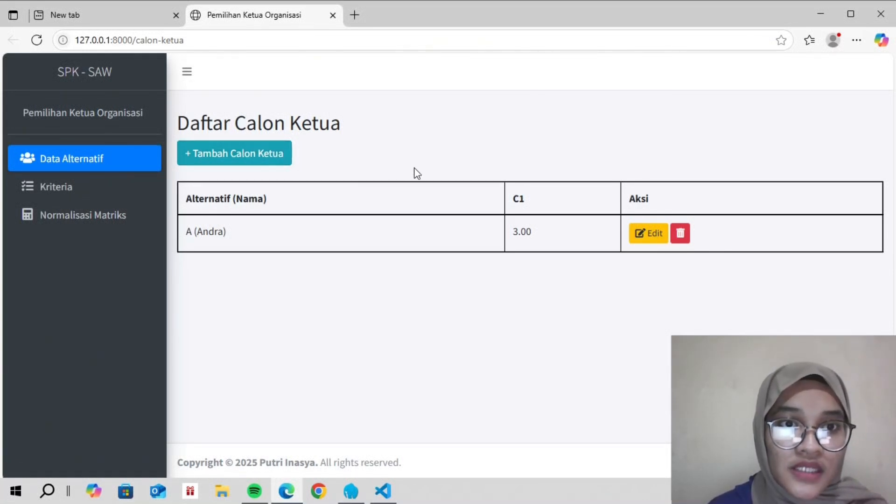
click(76, 200)
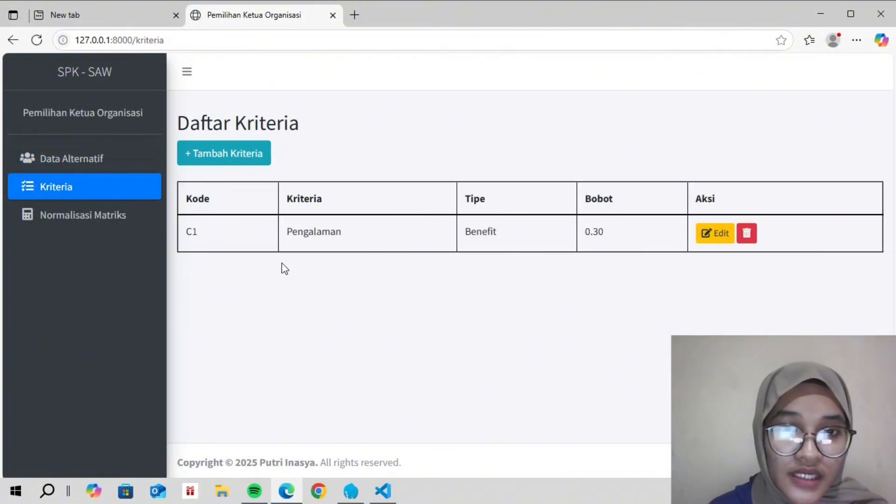
click(117, 223)
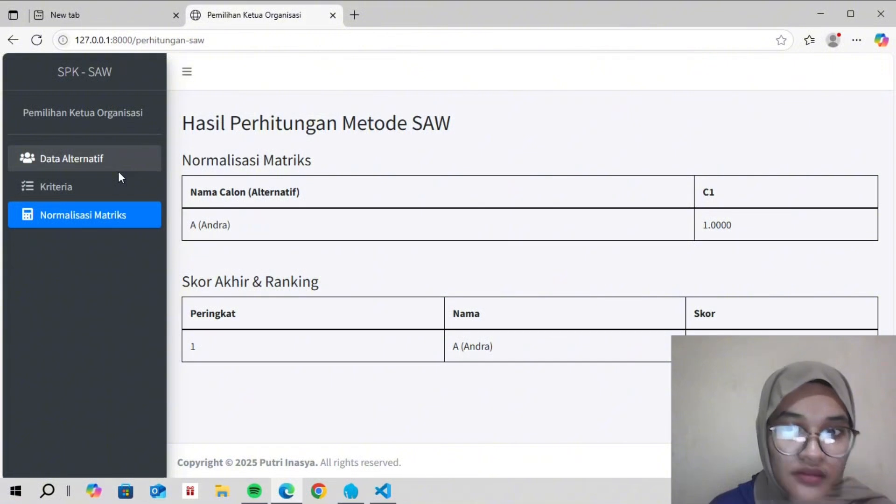
Start a new criterion from the Kriteria page with code C2 and name Kemampuan Komunikasi.
click(86, 189)
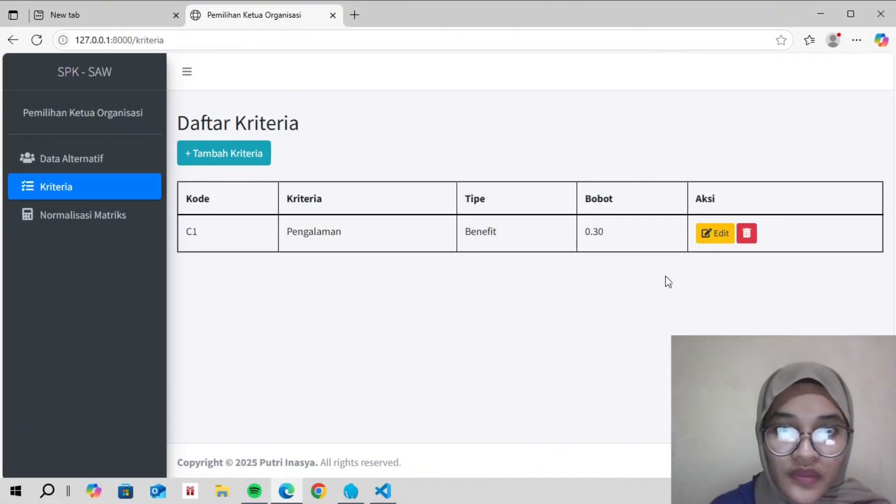
click(195, 158)
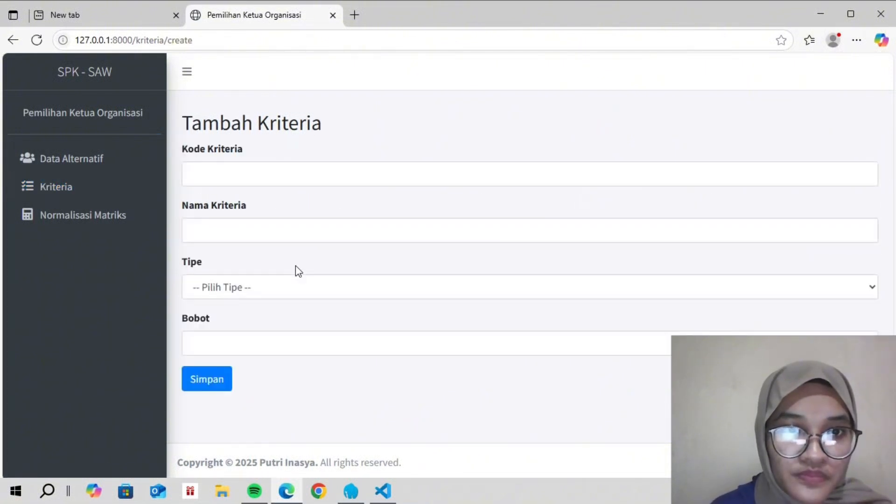
click(278, 177)
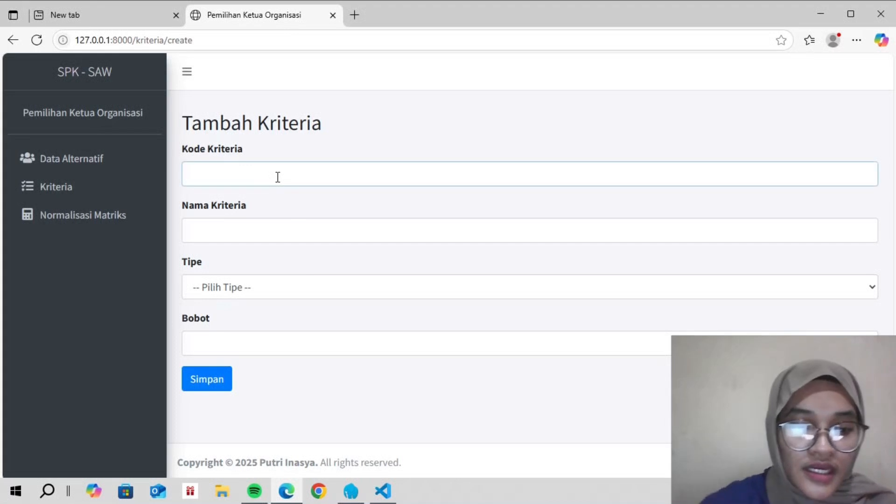
text(C)
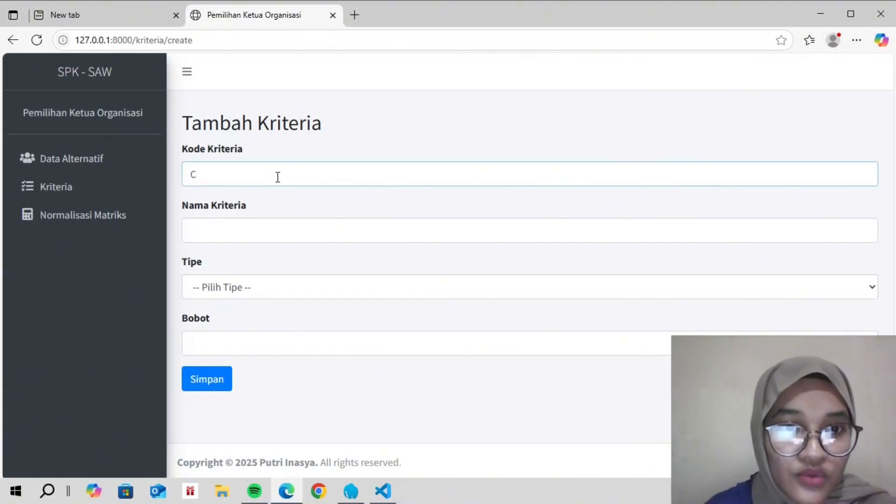
text(2)
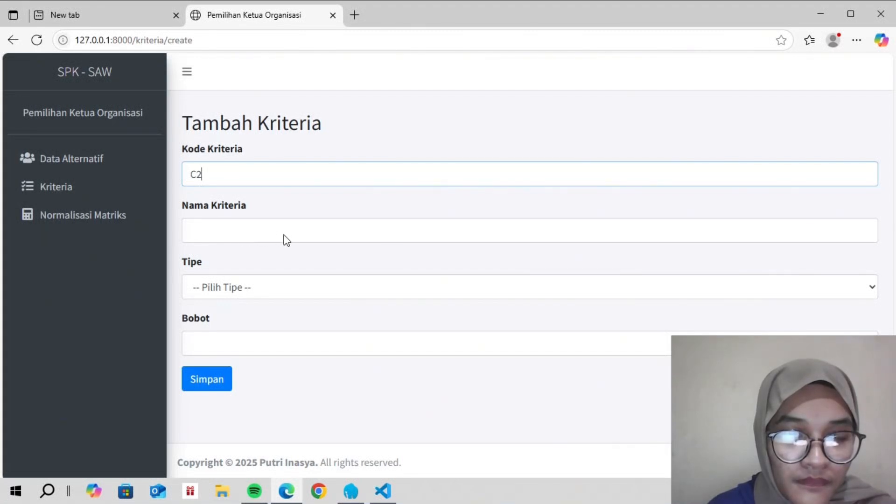
click(198, 230)
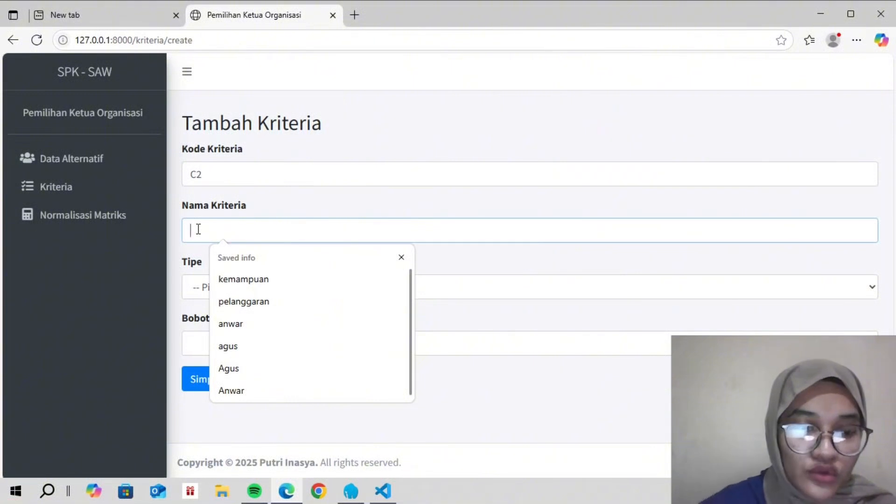
text(Kemampuan)
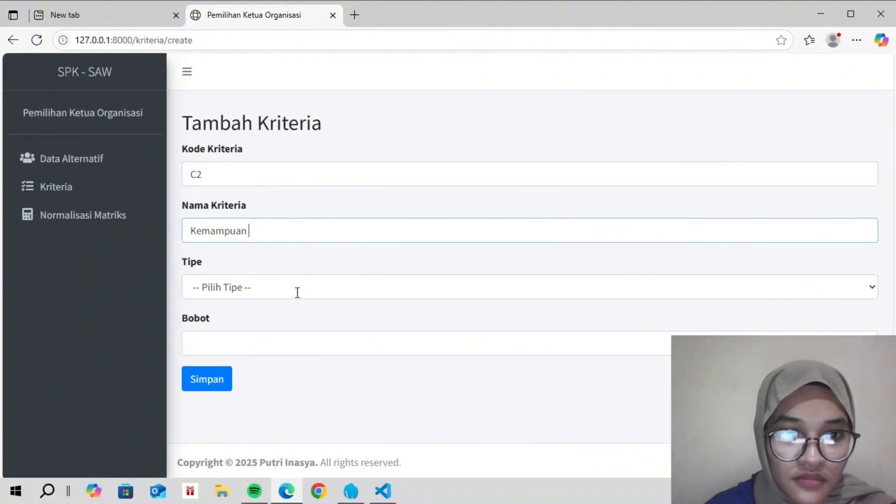
text(Komunikasi)
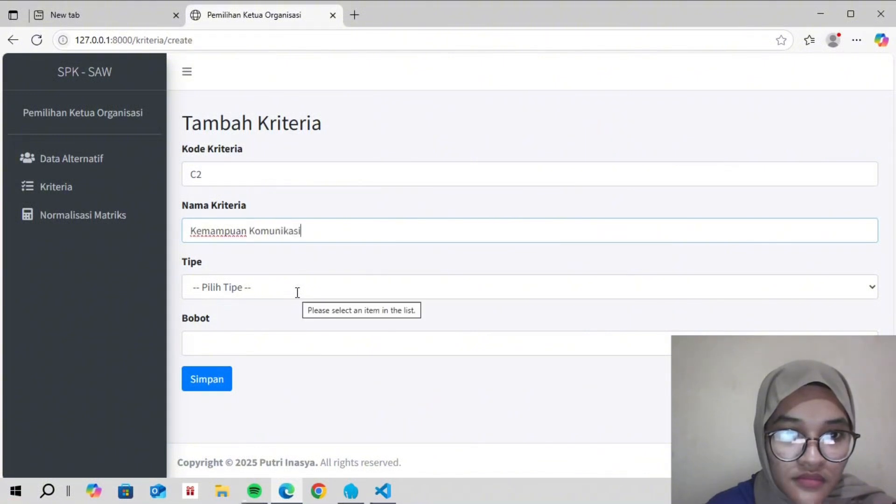
Set criterion C2's type to Benefit and its weight to 0.25, and save it.
click(264, 288)
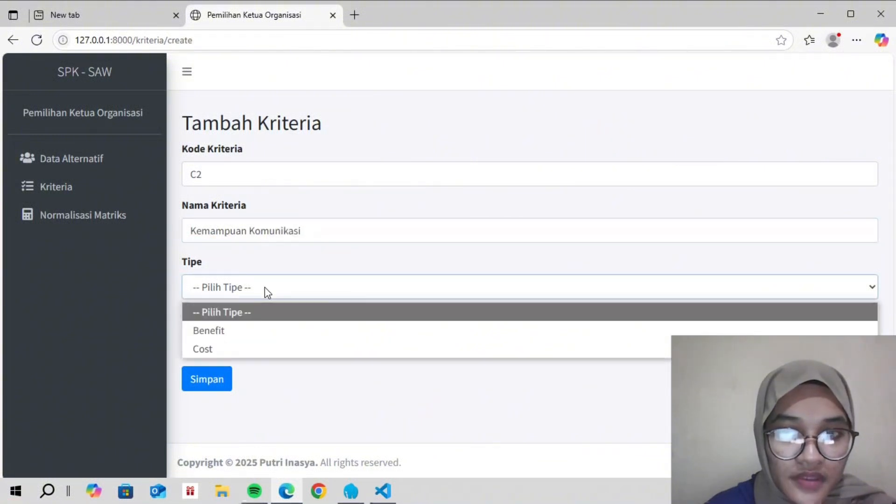
click(263, 331)
click(293, 344)
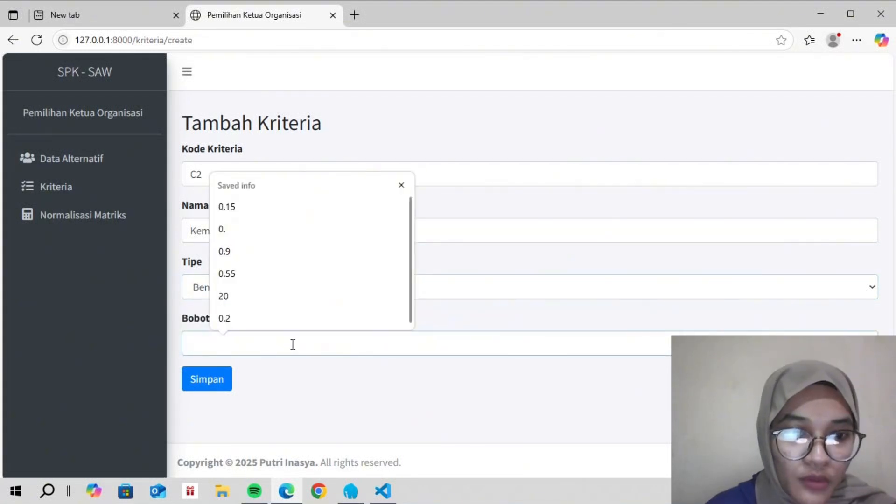
text(0.)
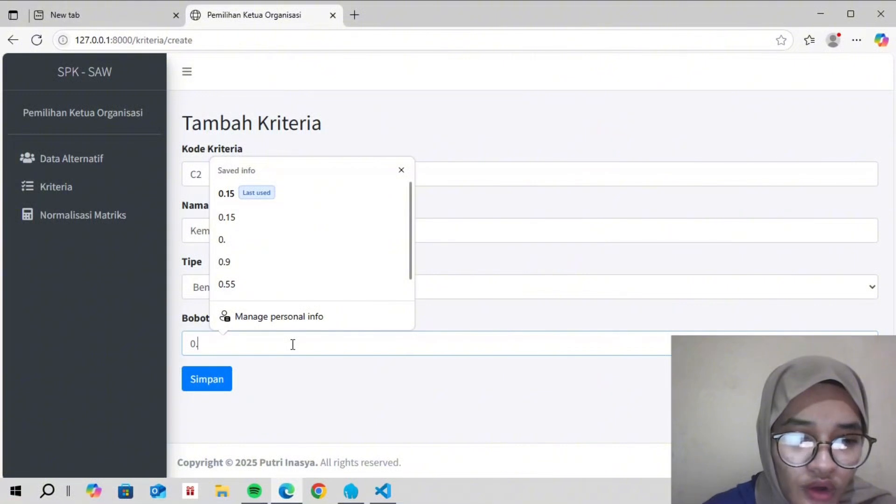
text(25)
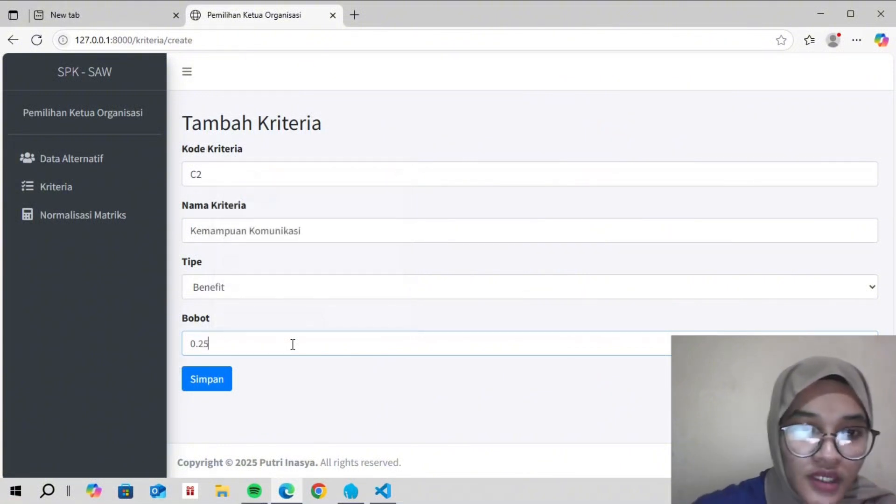
click(215, 381)
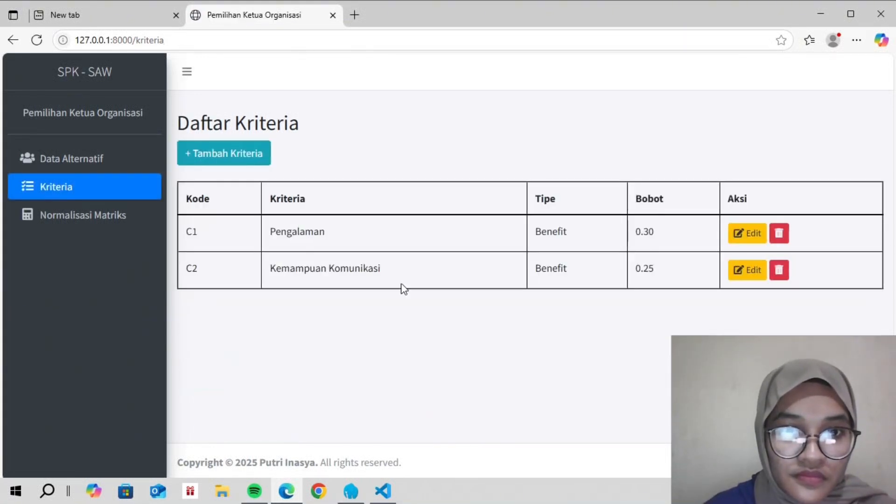
Start another new criterion with code C3 and name Dukungan Anggota.
click(235, 154)
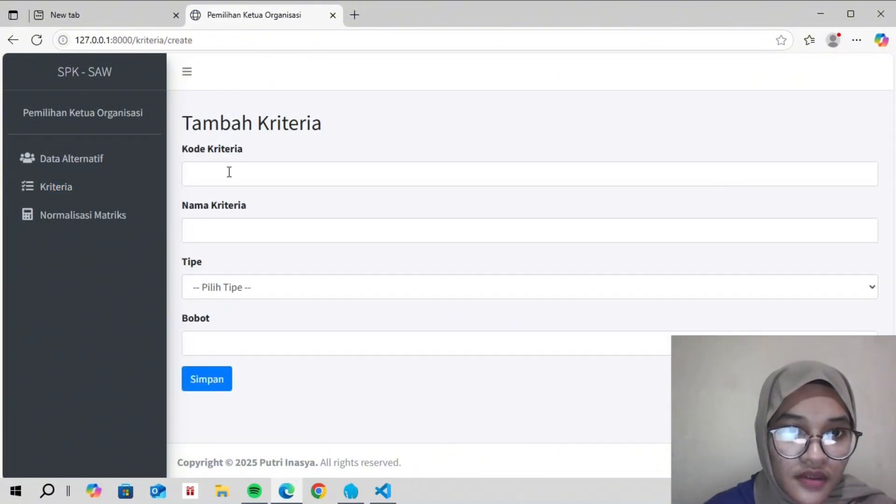
click(230, 173)
text(C3)
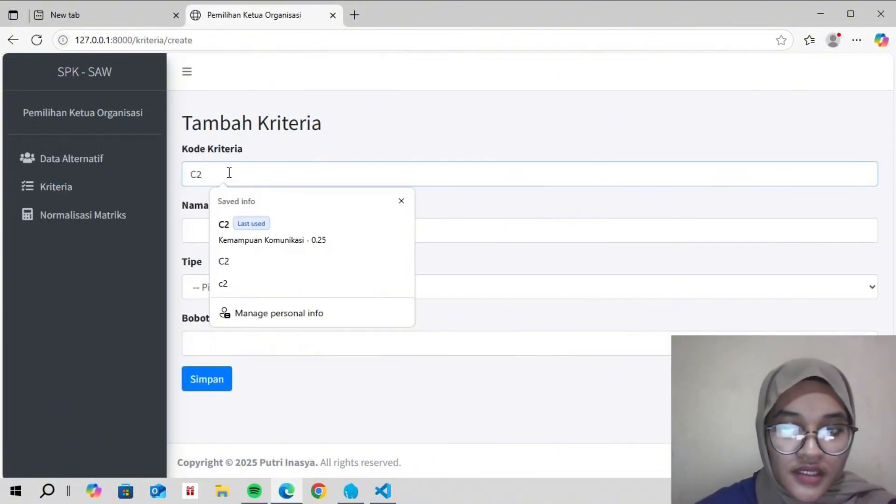
key(Escape)
click(226, 224)
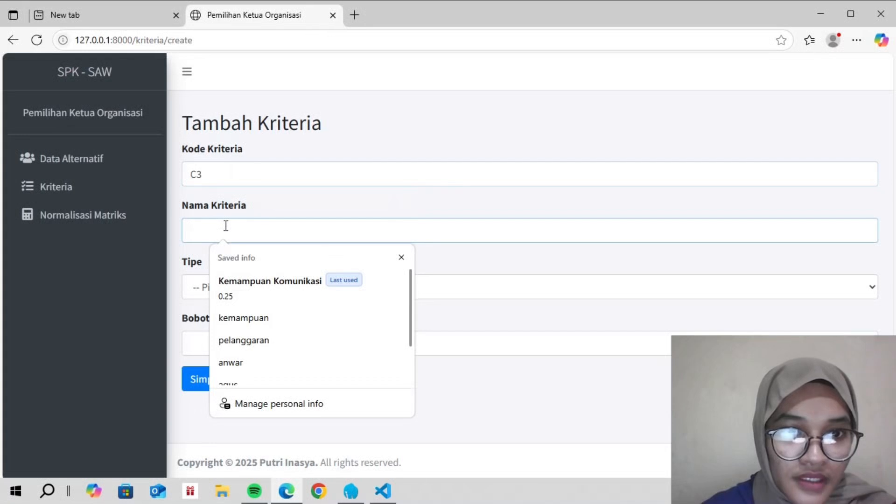
text(Dukungan )
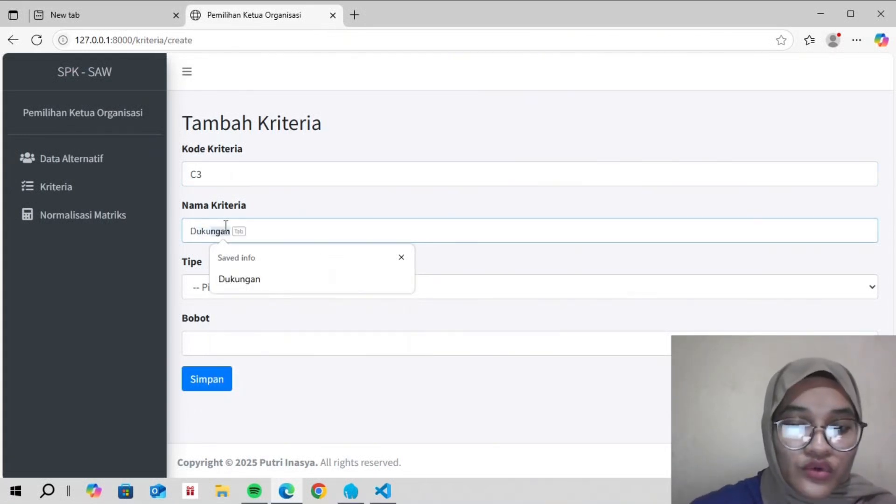
text(An)
key(BackSpace)
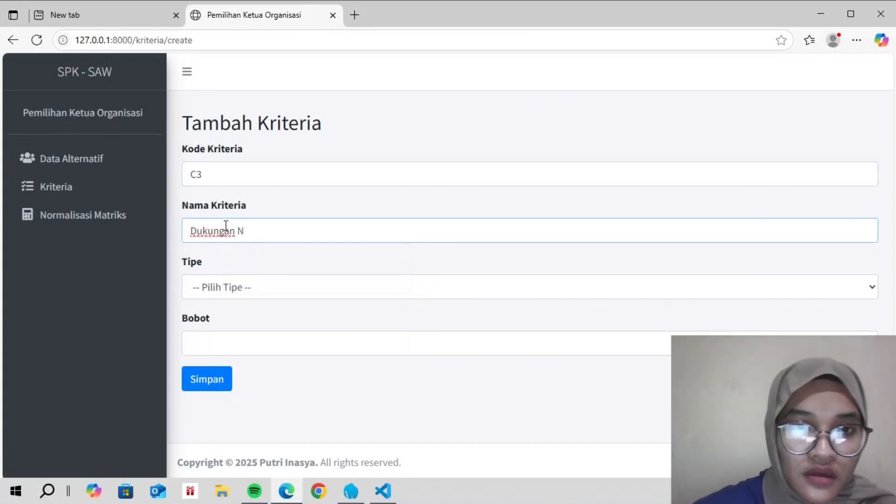
text(nggota)
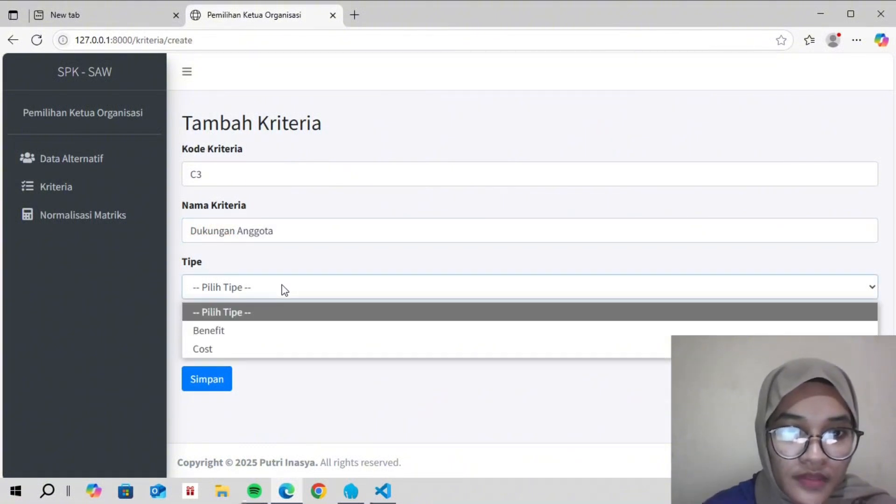
Set criterion C3's type to Benefit and its weight to 0.30, and save it.
click(282, 331)
click(257, 343)
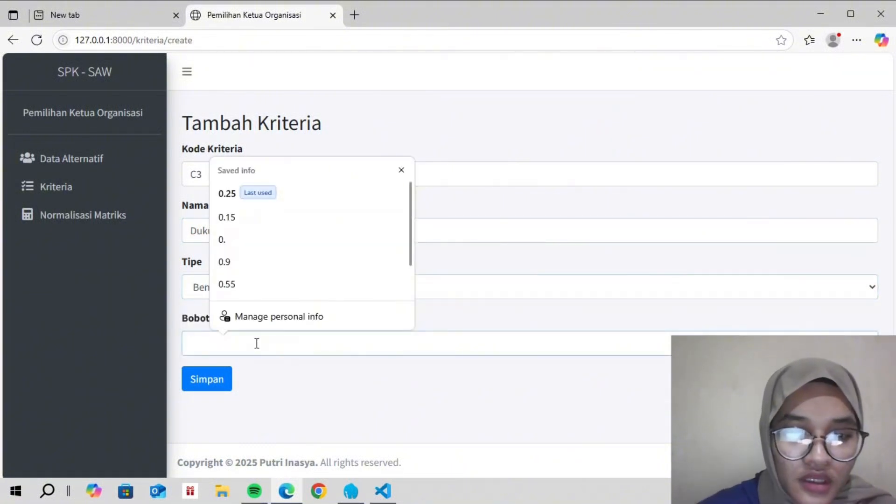
text(0.30)
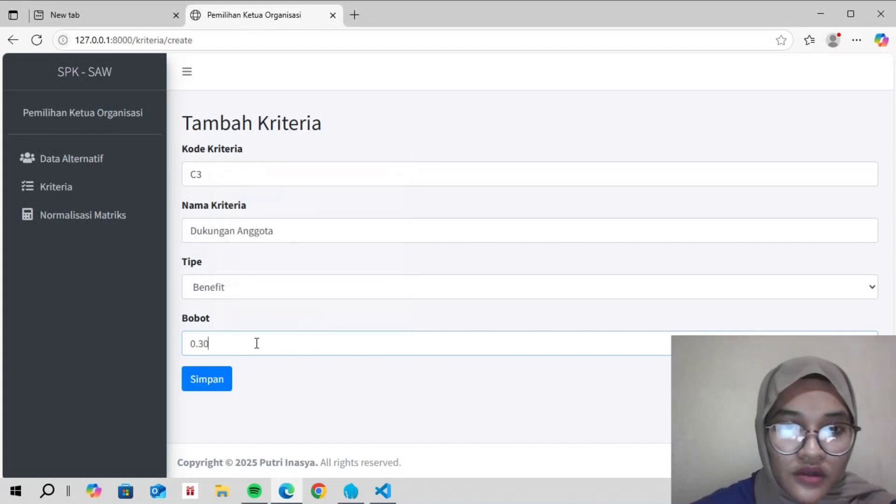
click(209, 378)
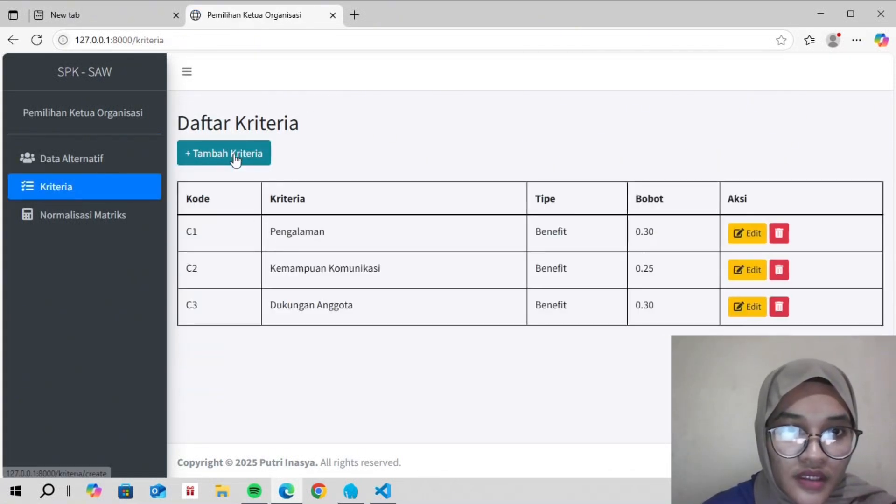
Start a new criterion with code C4 and name Jumlah Pelanggaran.
click(236, 159)
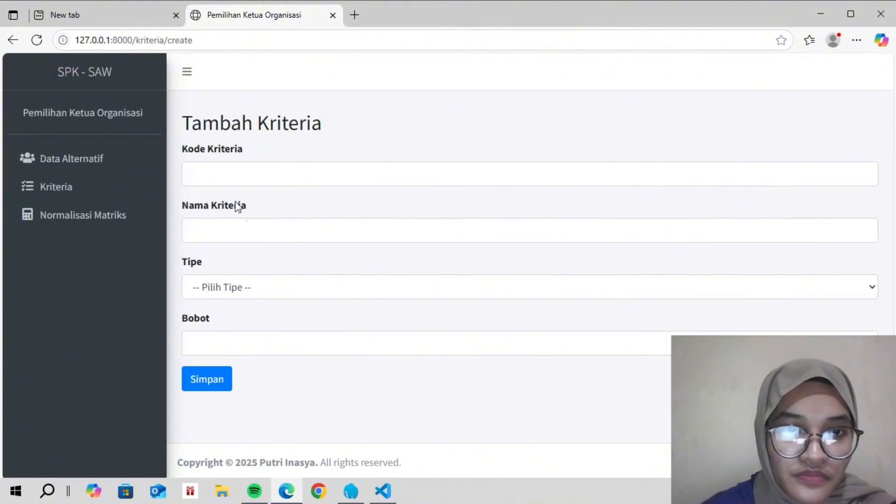
click(217, 175)
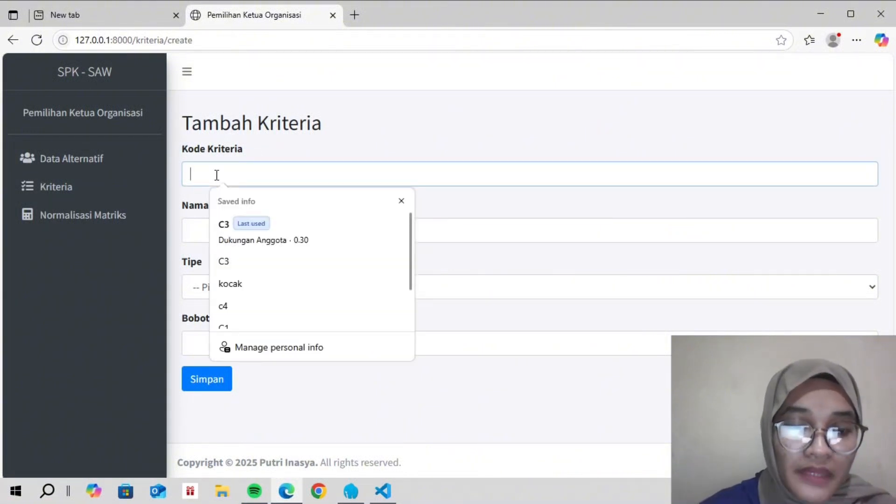
text(C4)
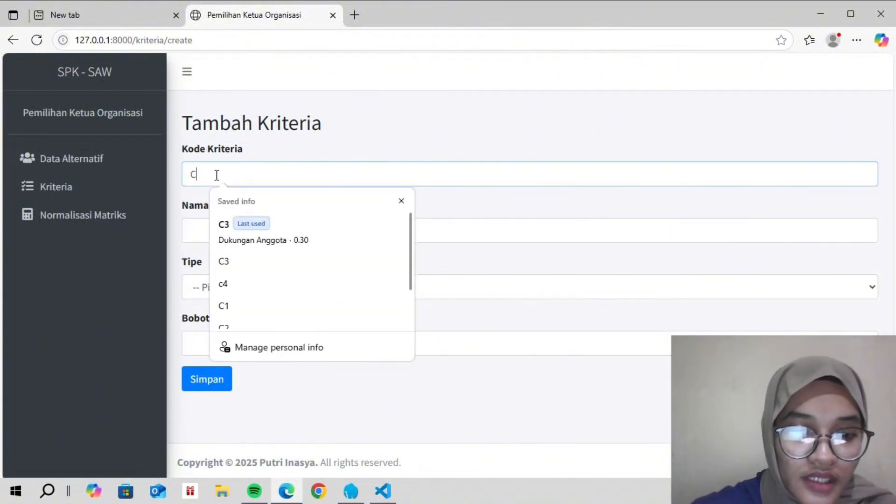
click(203, 233)
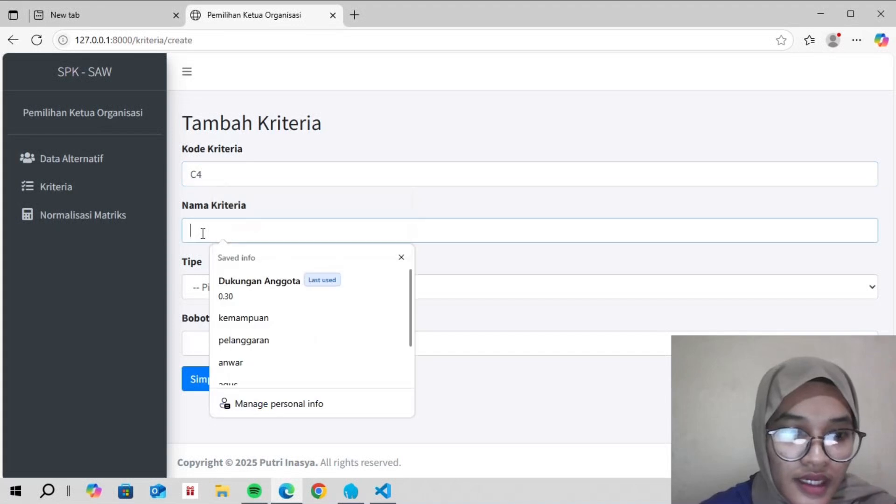
text(Jumlah)
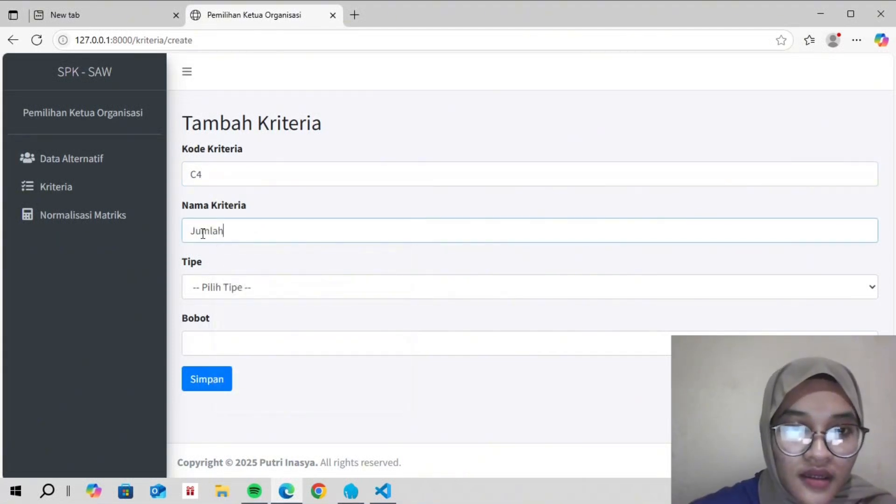
text( Pelanggaran)
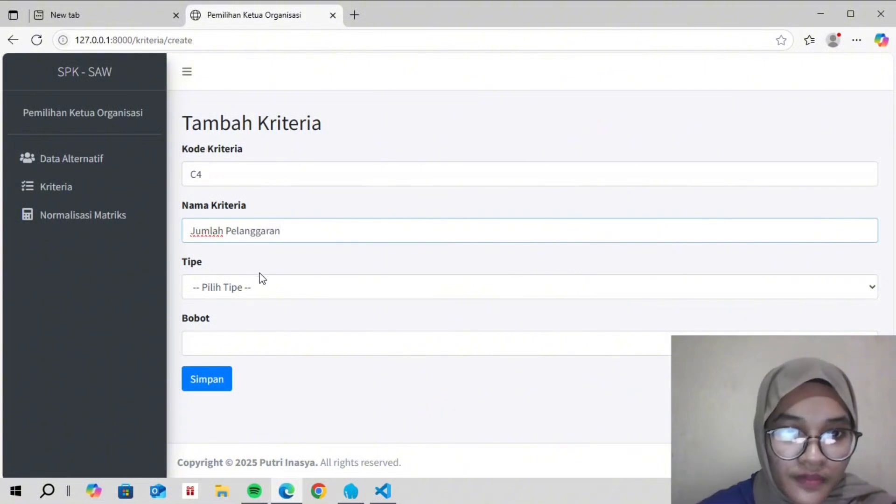
Set criterion C4's type to Cost and its weight to 0.15, and save it.
click(266, 293)
click(267, 350)
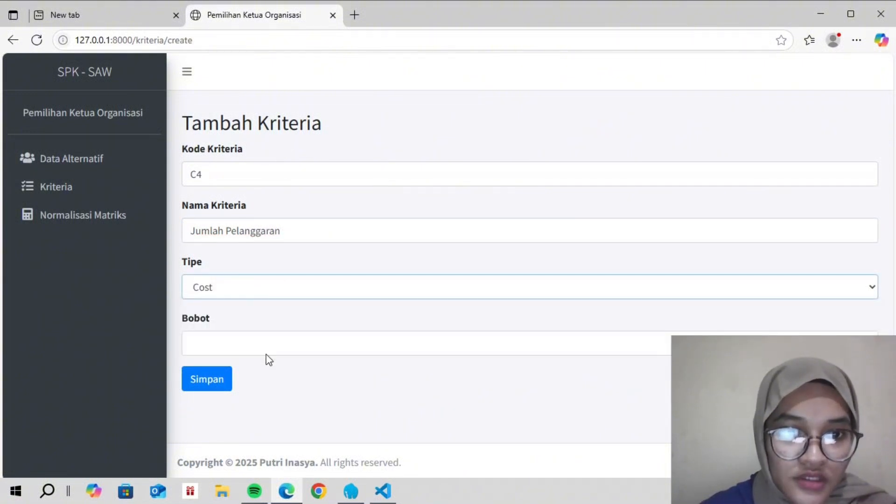
click(246, 342)
text(0)
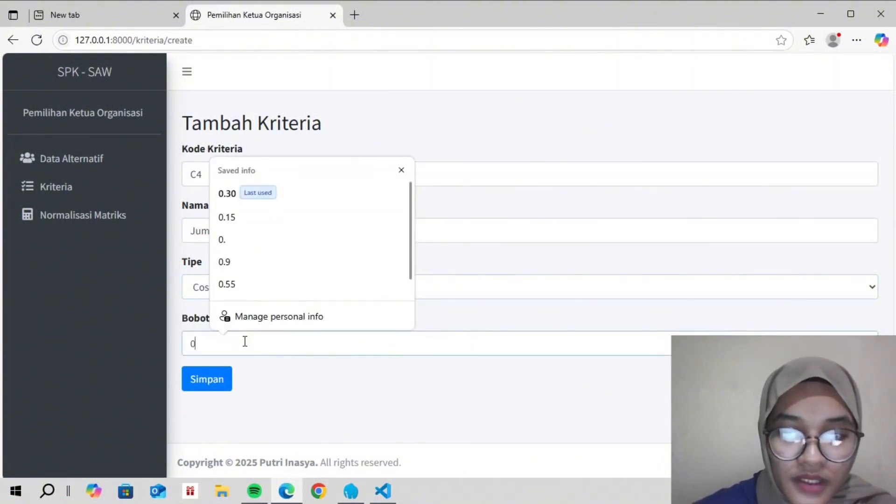
text(.15)
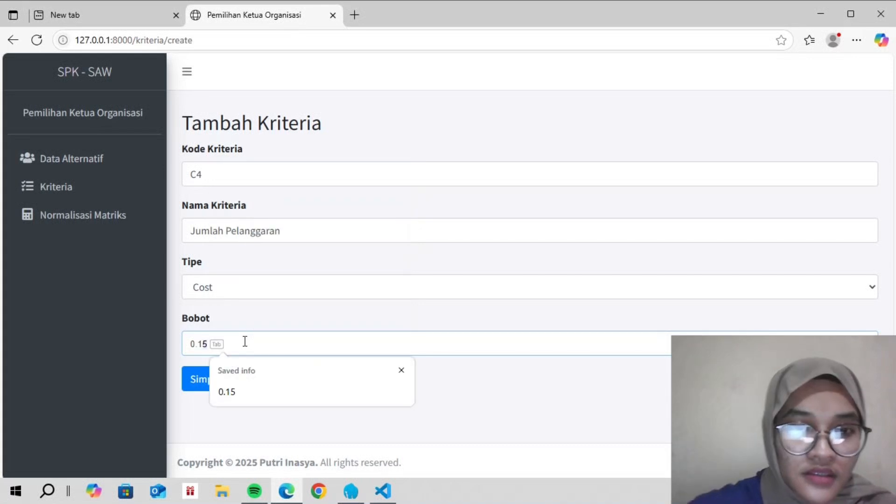
click(210, 383)
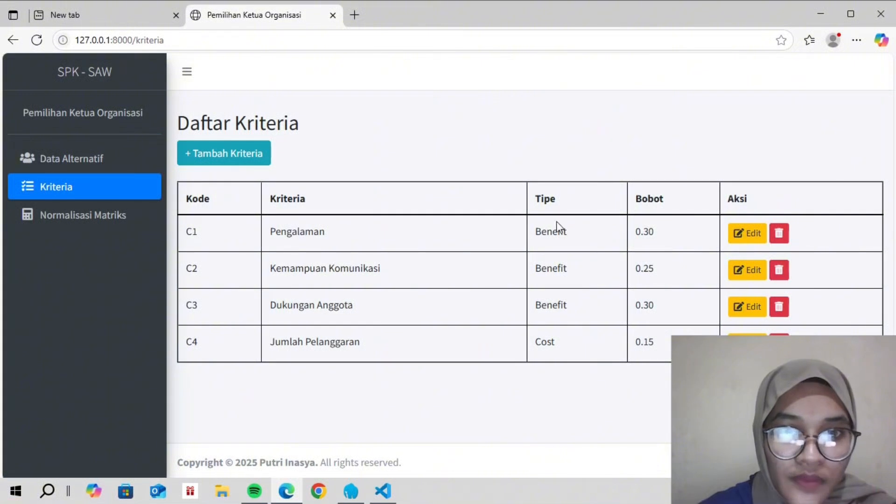
Rename criterion C1 to Pengalaman Organisasi and save the update.
click(753, 233)
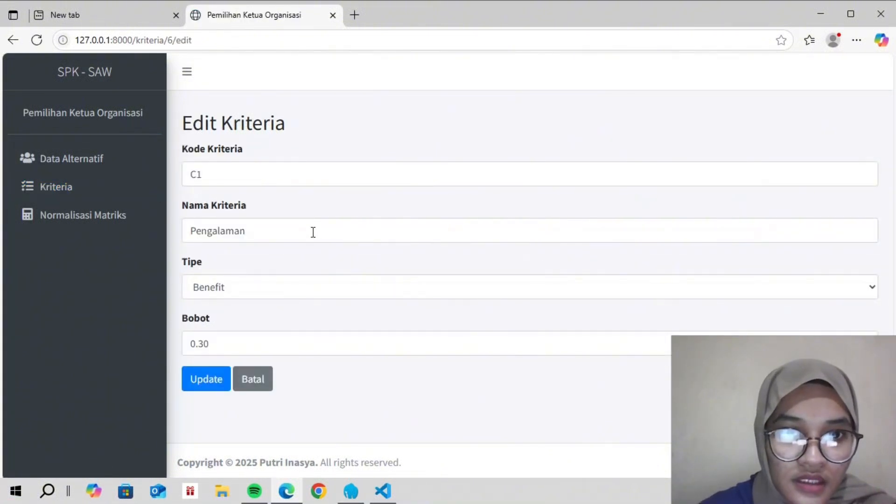
click(269, 232)
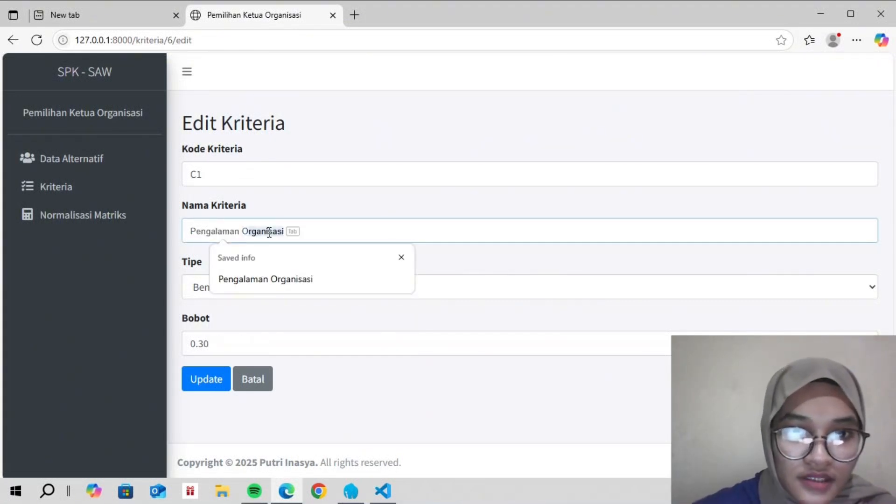
text(Organis)
key(Tab)
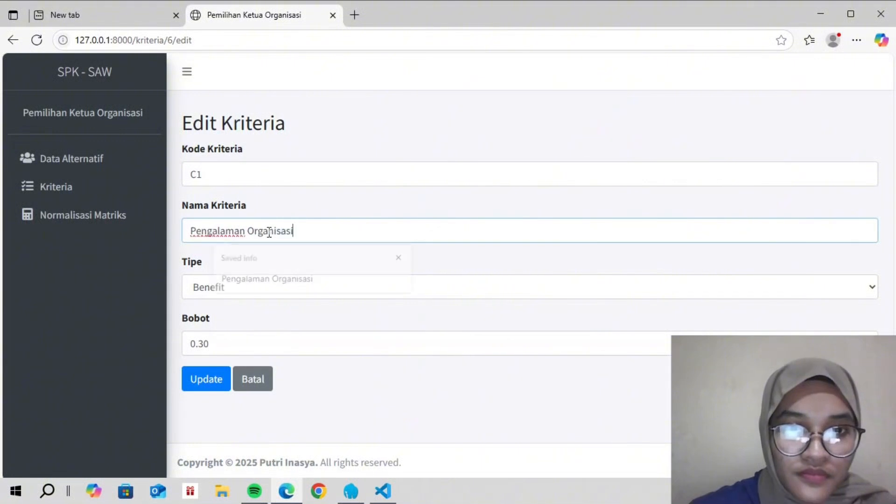
click(216, 381)
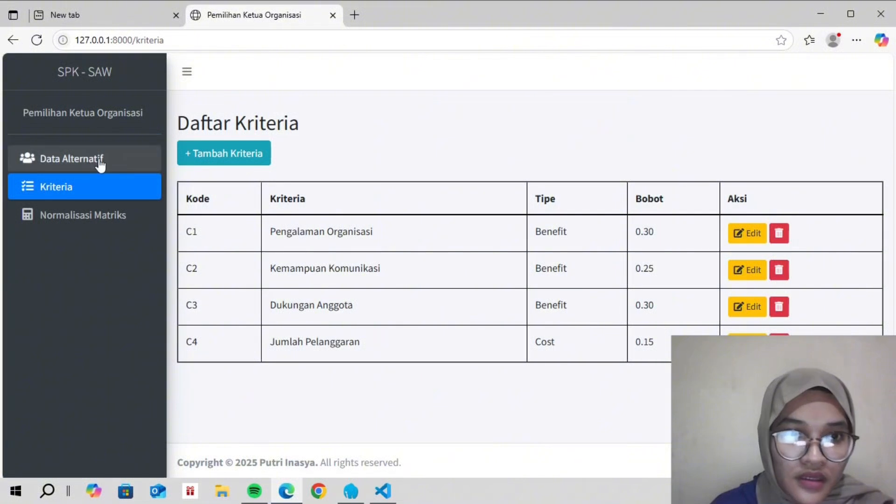
Start a new candidate on the Data Alternatif page and enter the letter B followed by the candidate's name in parentheses.
click(84, 160)
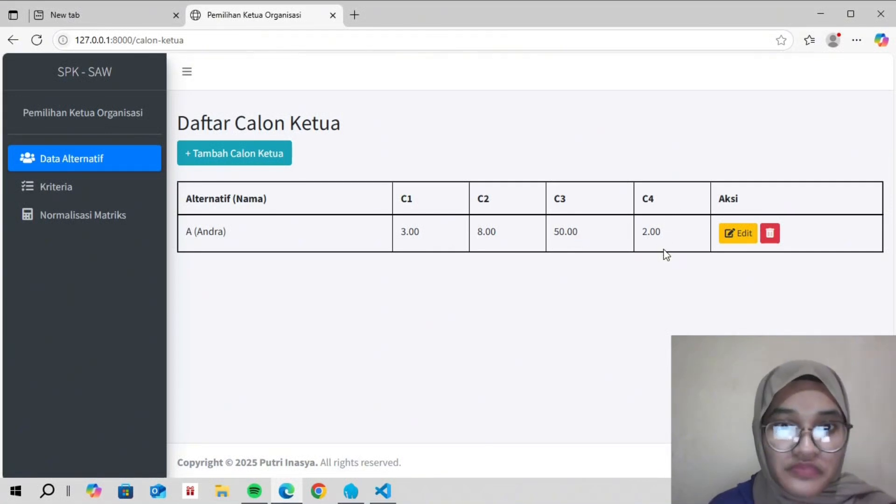
click(63, 186)
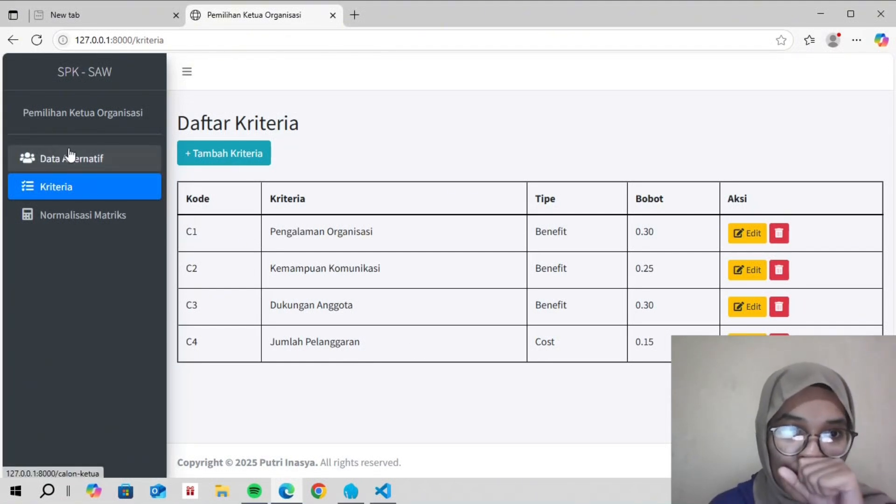
click(56, 153)
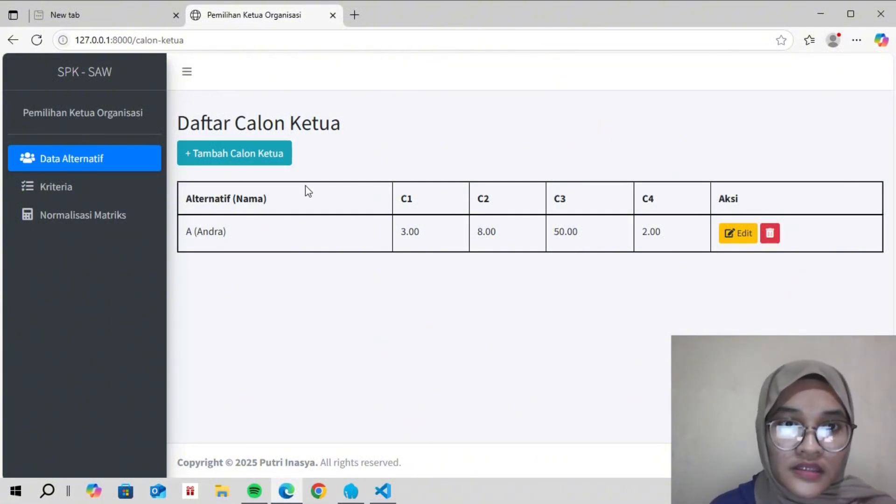
click(253, 157)
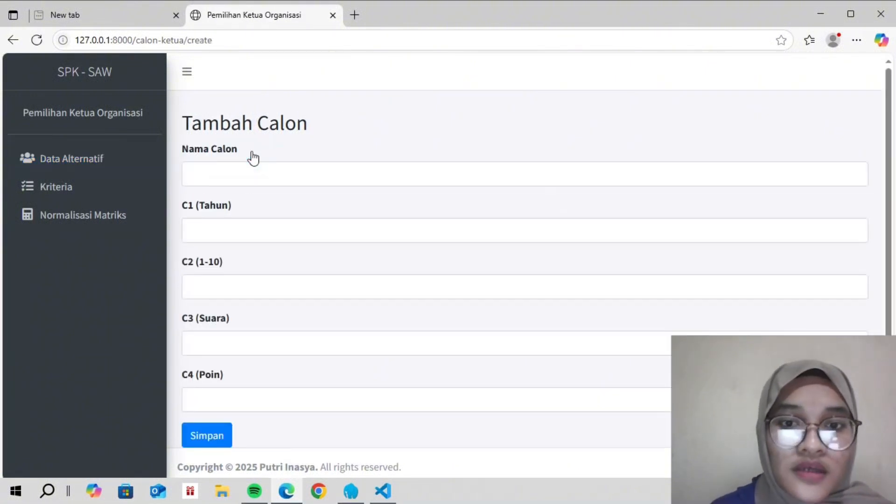
click(256, 169)
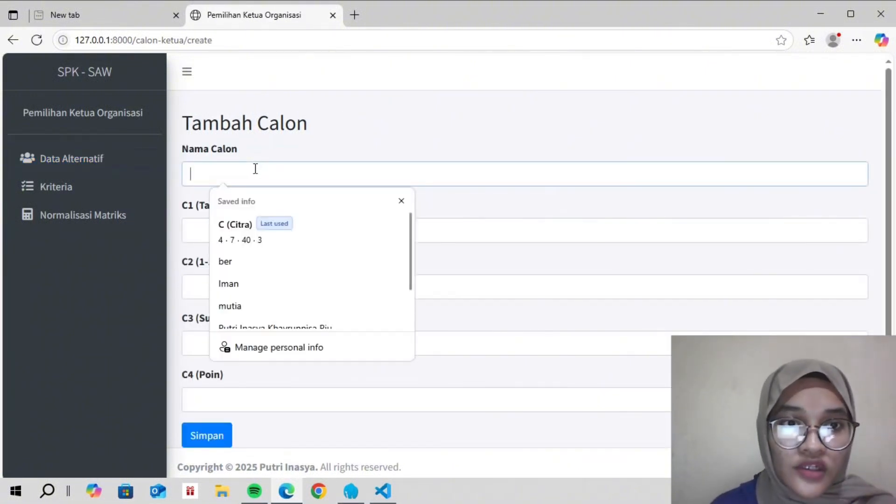
text(B)
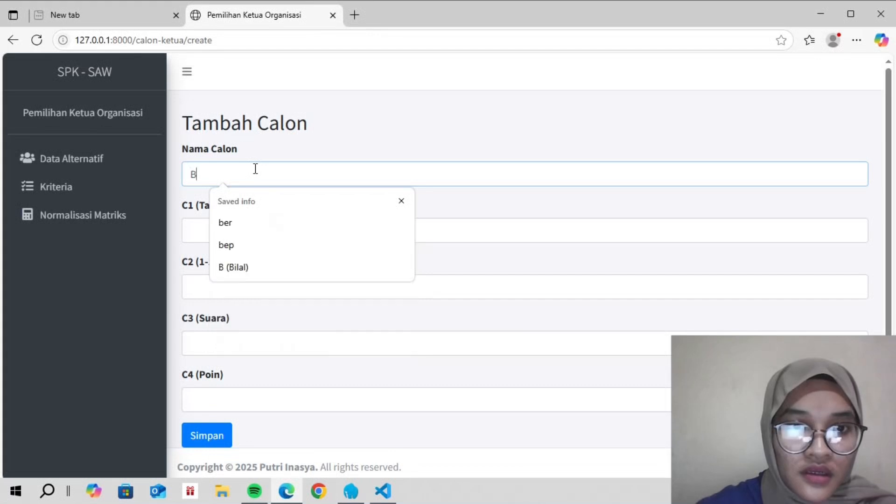
text( ())
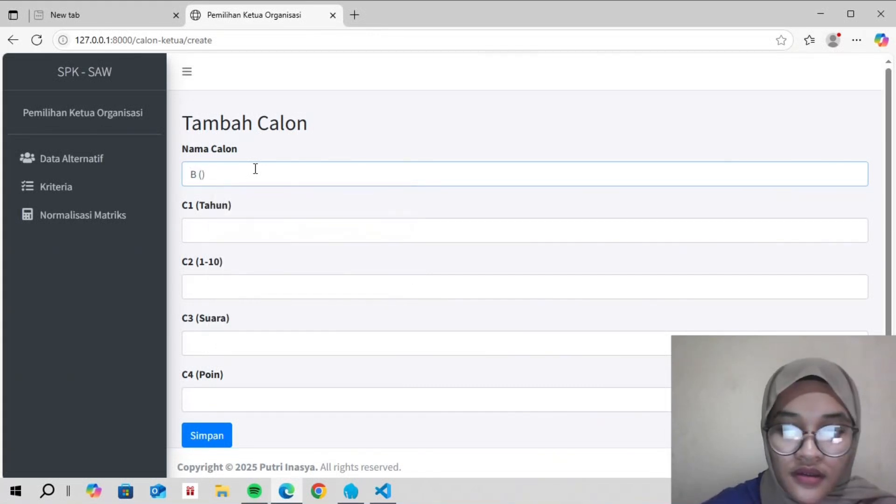
text(Bilal)
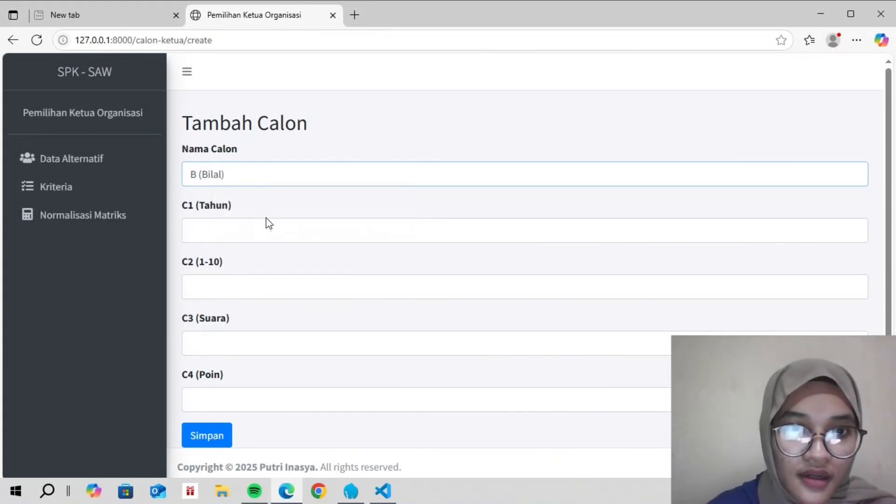
Set candidate B's scores to C1 2, C2 9, C3 60 and C4 1, and save the candidate.
click(267, 221)
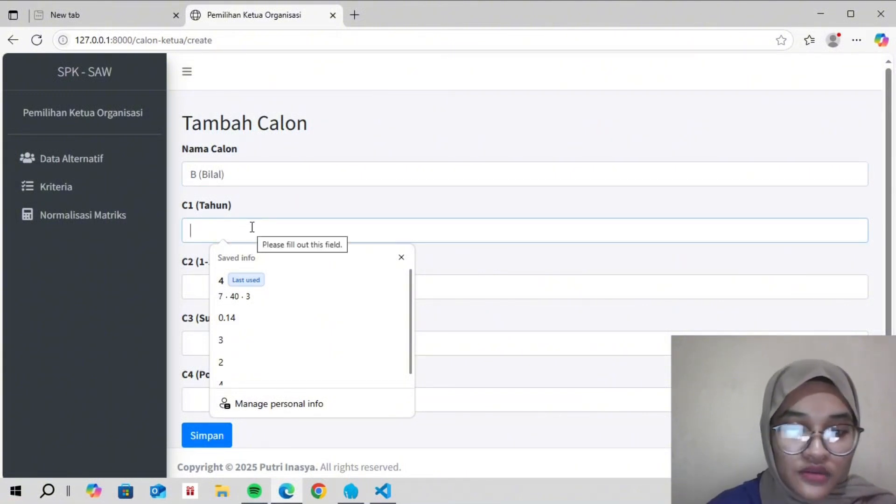
text(2)
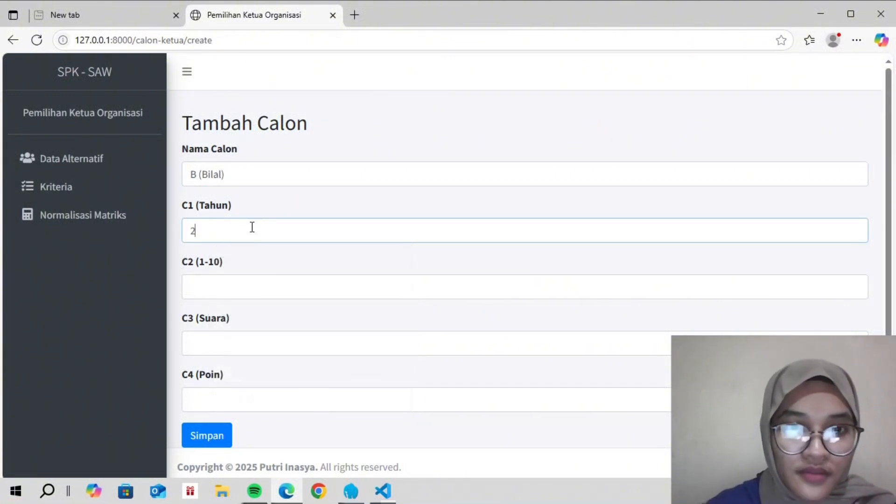
click(246, 289)
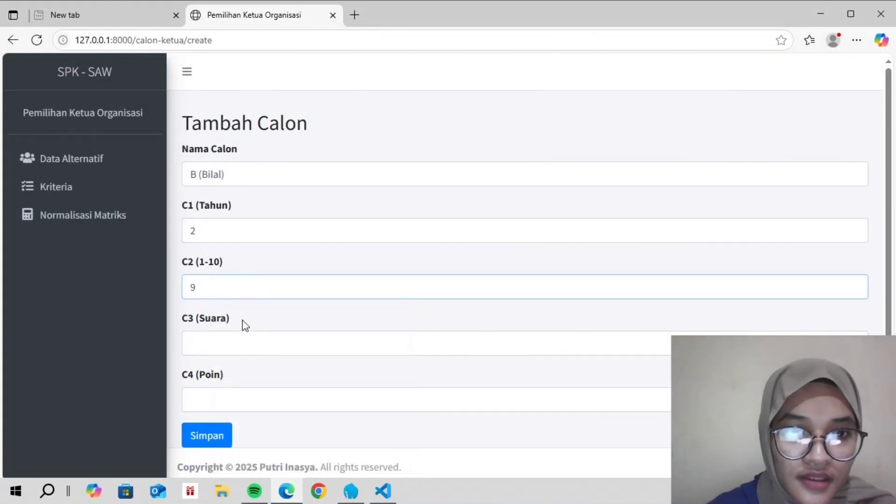
click(240, 342)
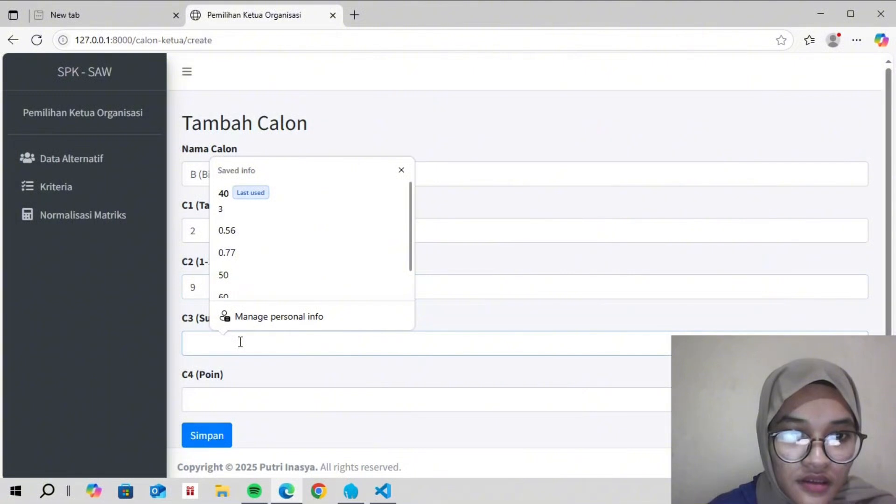
text(60)
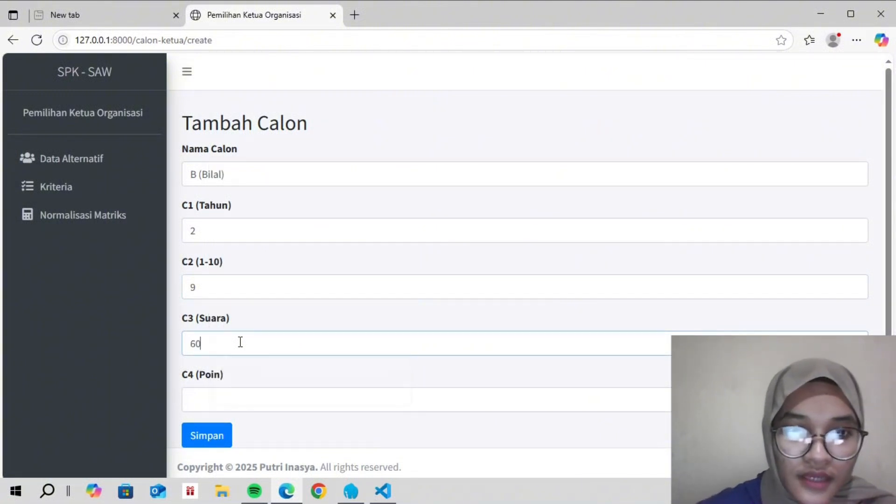
click(281, 396)
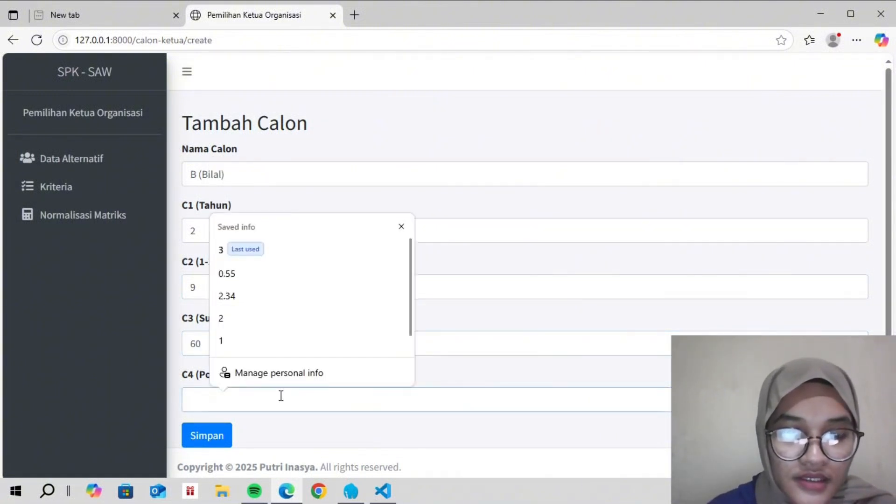
text(1)
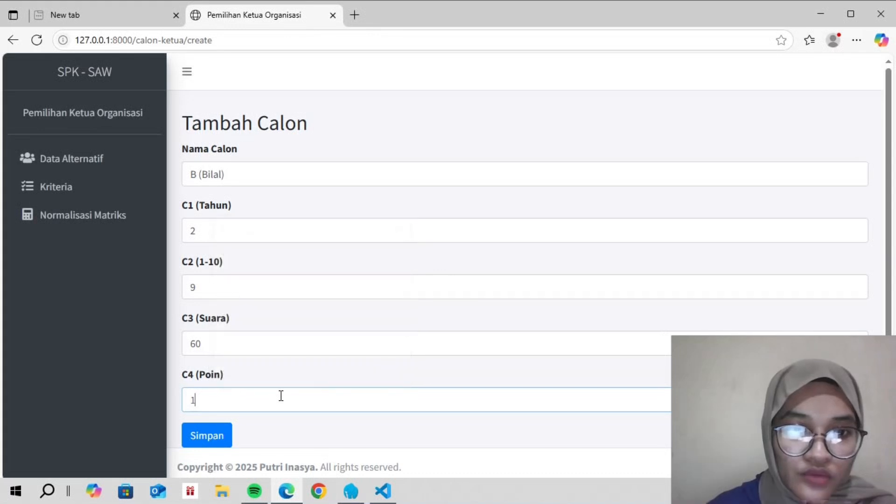
click(207, 437)
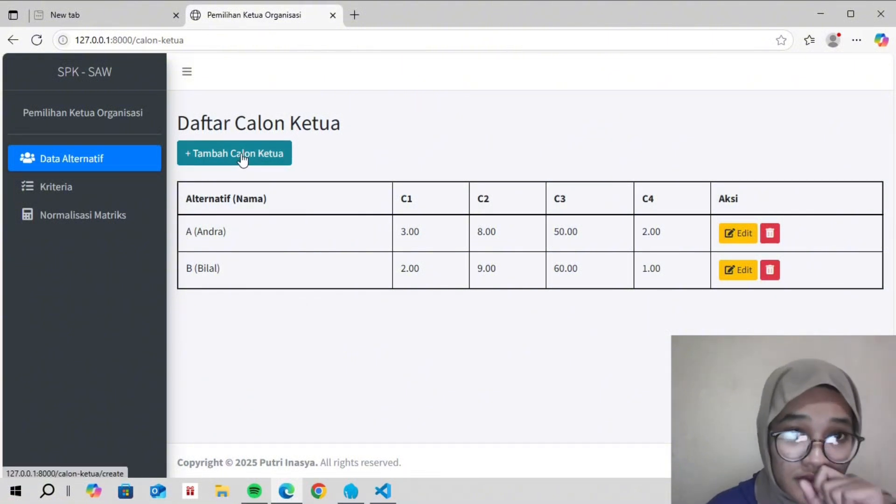
Start a new candidate and enter the letter C followed by the candidate's name in parentheses.
click(276, 159)
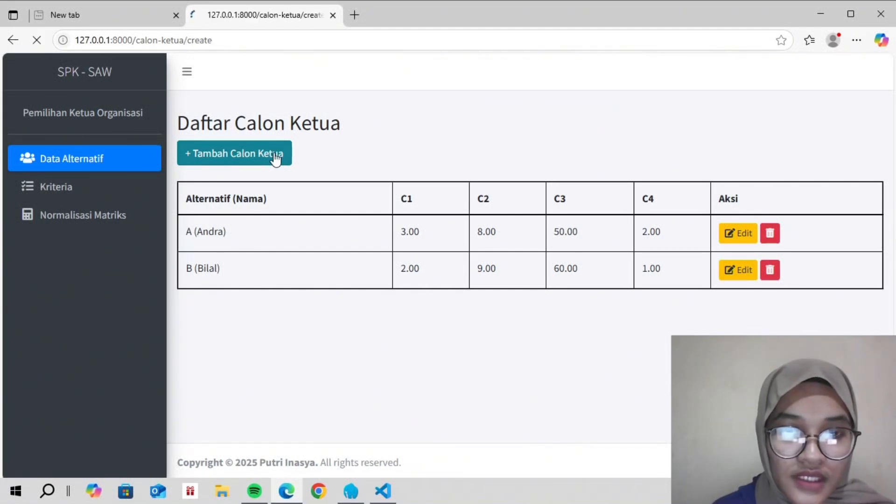
click(274, 166)
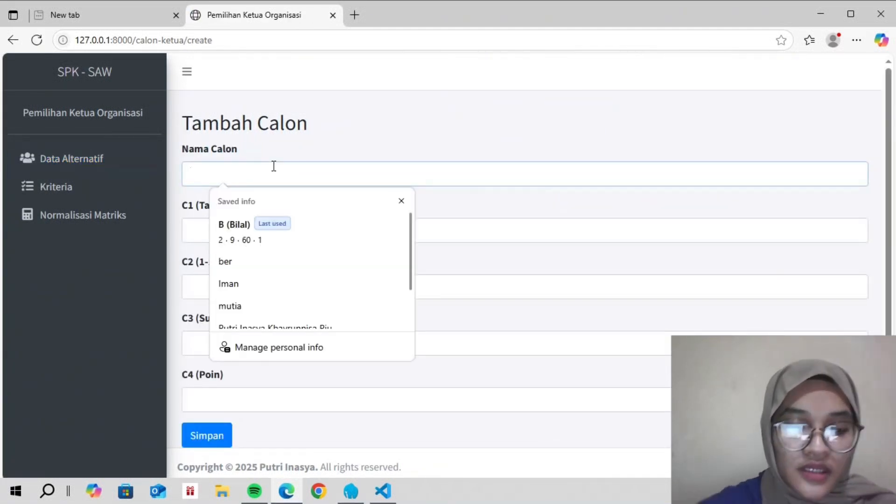
text(C ())
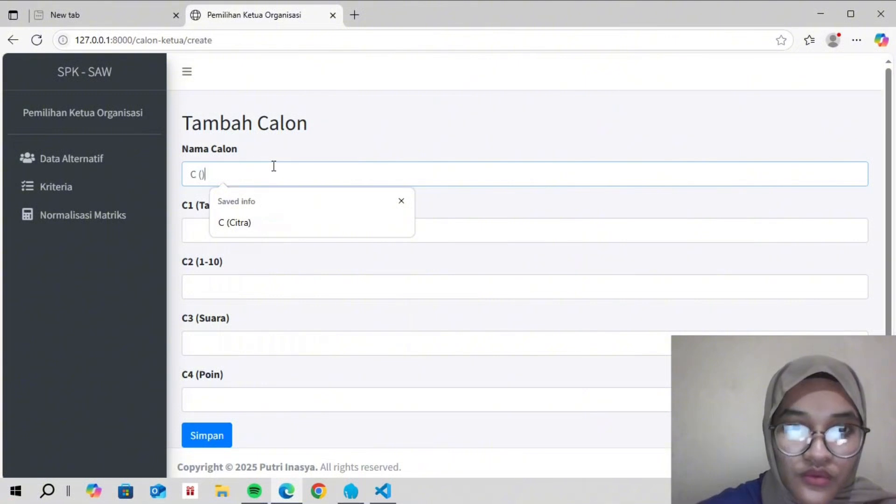
text(Citra)
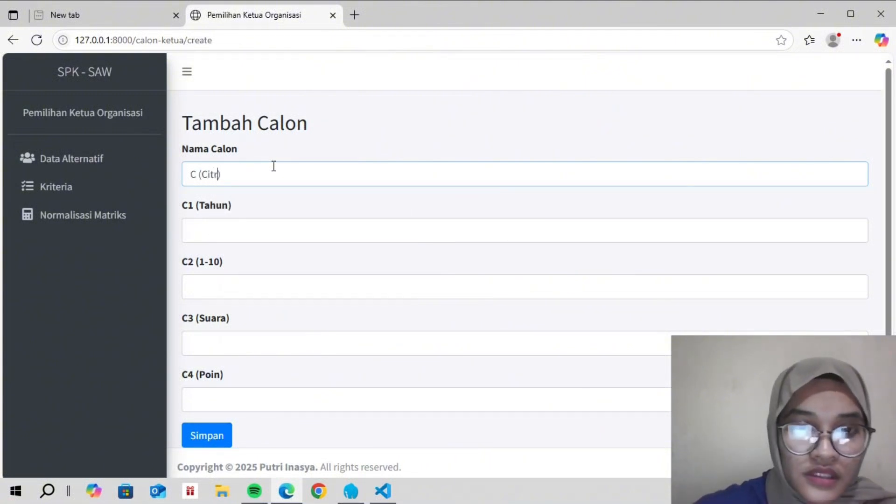
Set candidate C's scores to C1 4, C2 7, C3 40 and C4 3, and save the candidate.
click(290, 231)
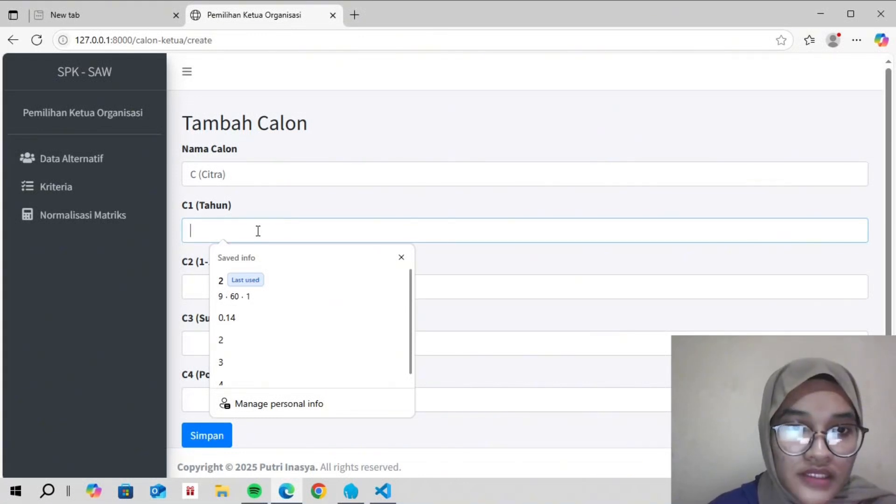
text(4)
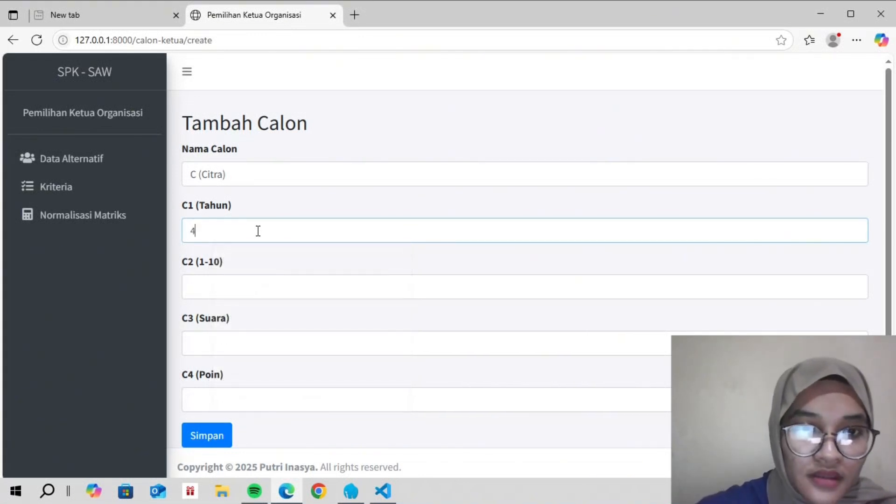
click(262, 290)
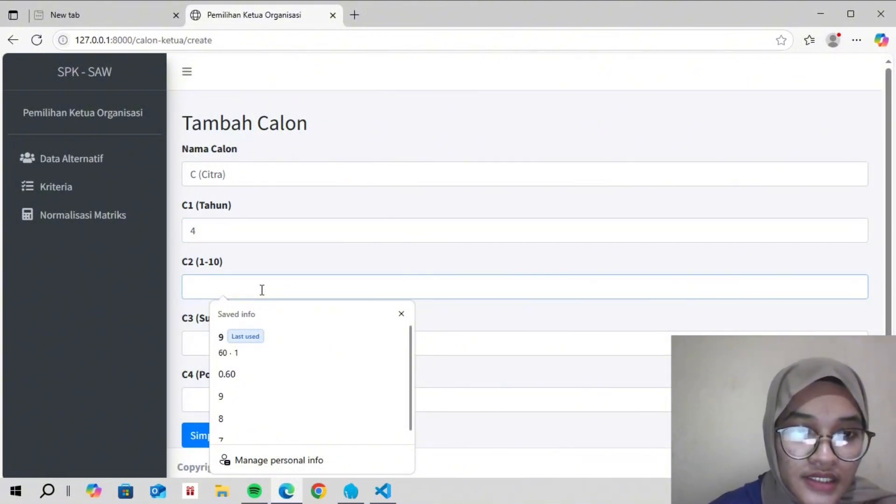
text(7)
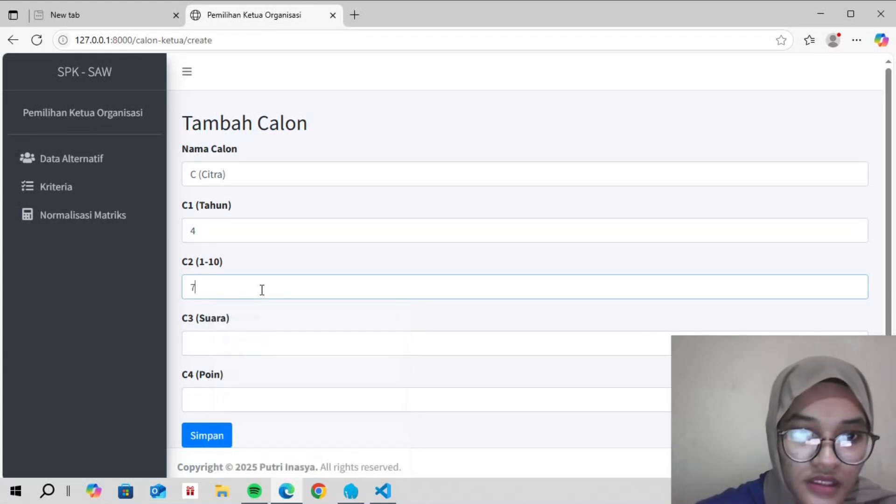
click(268, 340)
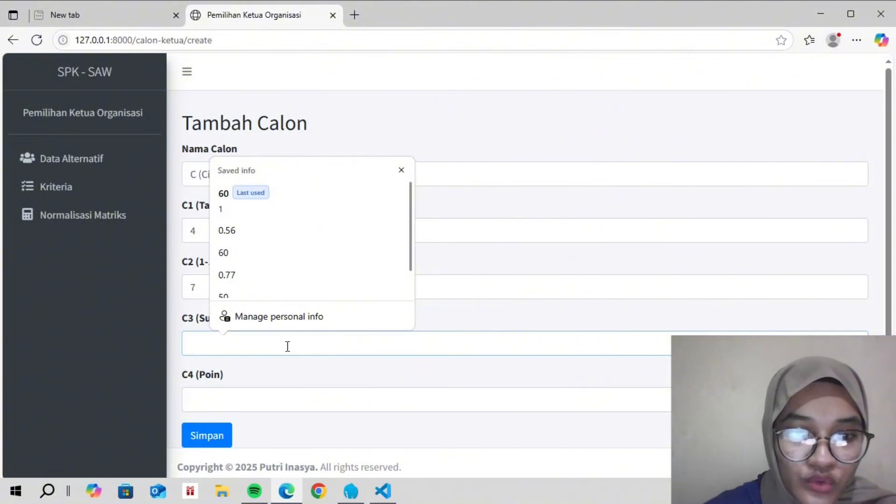
text(40)
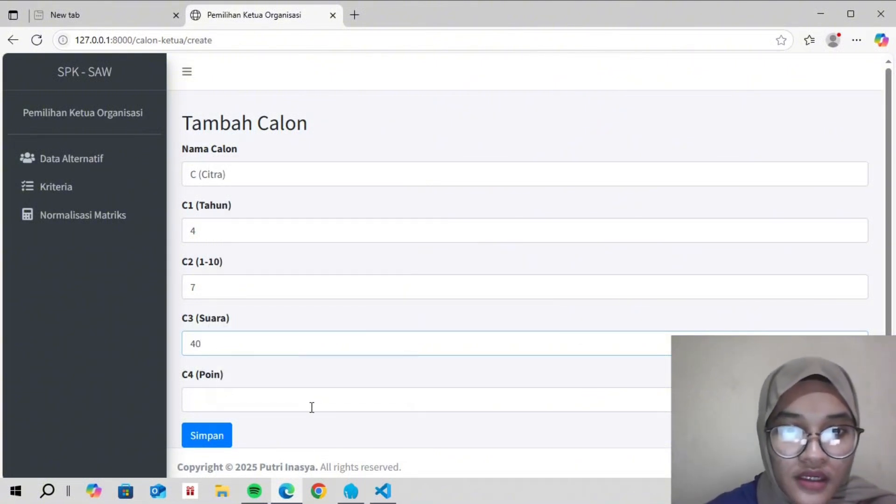
click(313, 402)
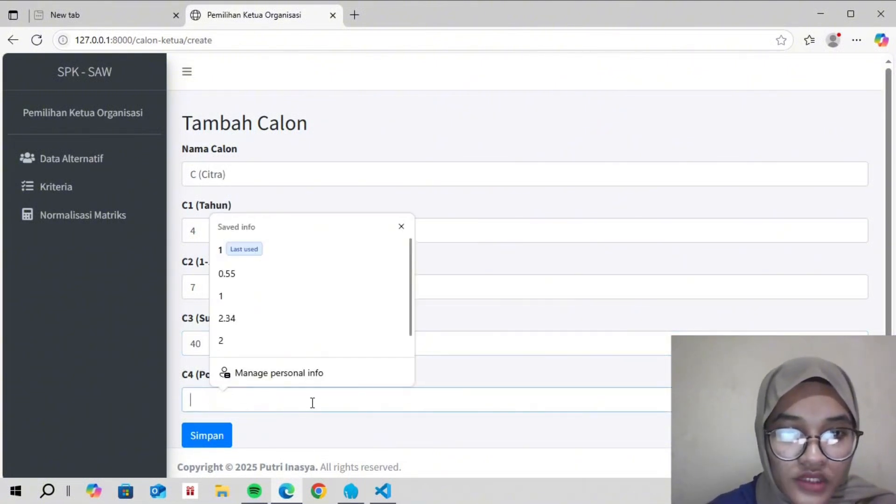
text(3)
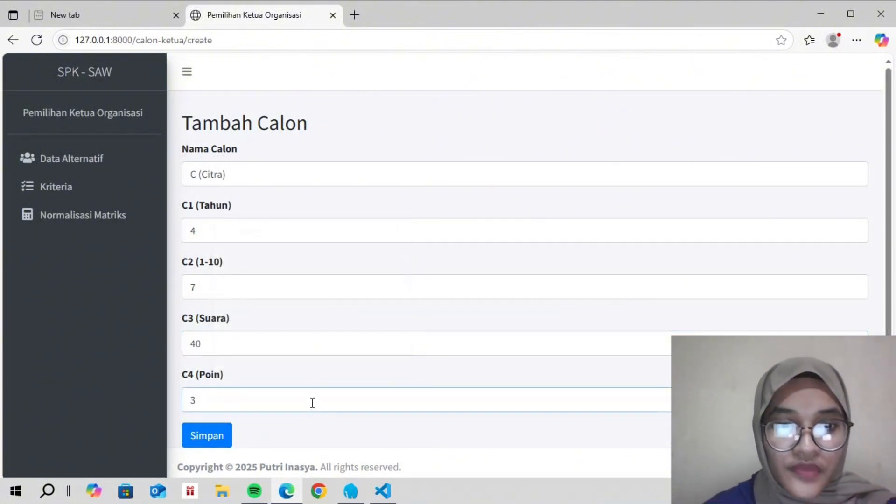
click(211, 438)
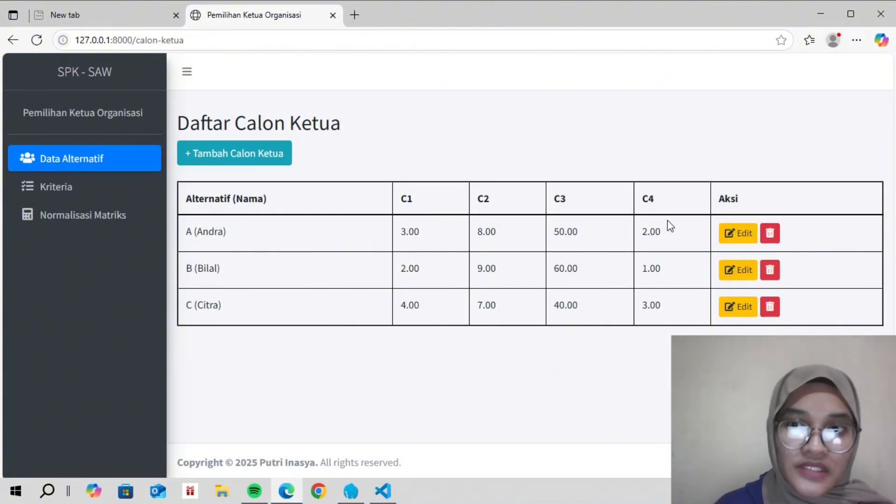
Open the Normalisasi Matriks page and review the normalised matrix and the final score ranking of the candidates.
click(98, 220)
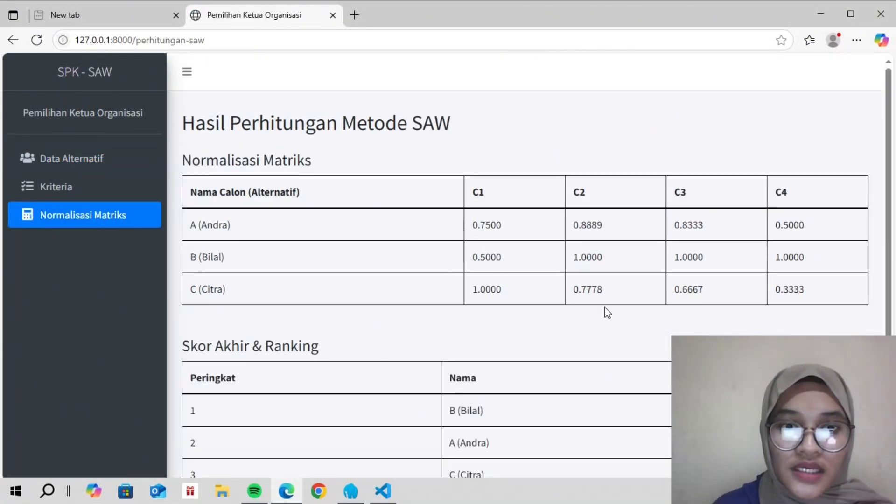
scroll(604, 307, down, 3)
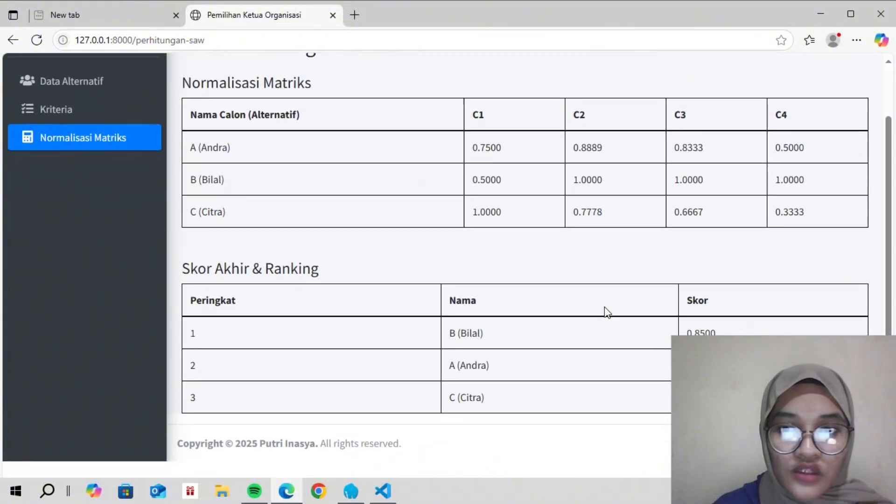
scroll(605, 308, up, 3)
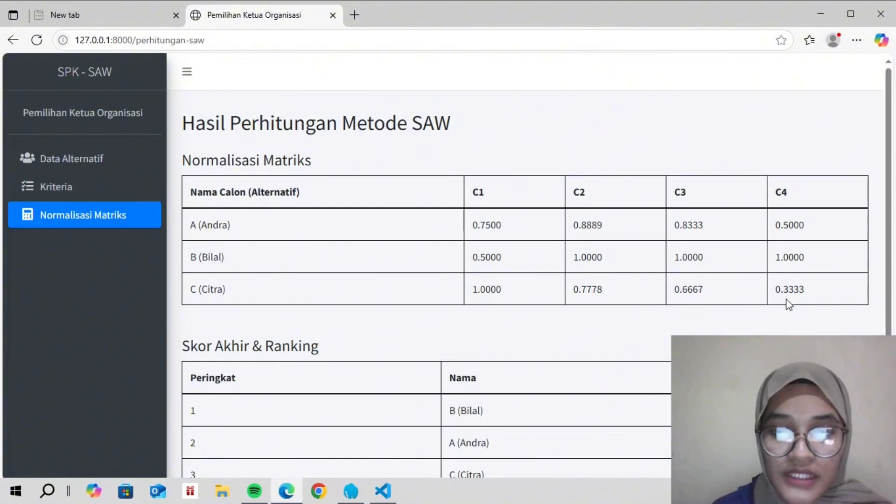
scroll(477, 275, down, 2)
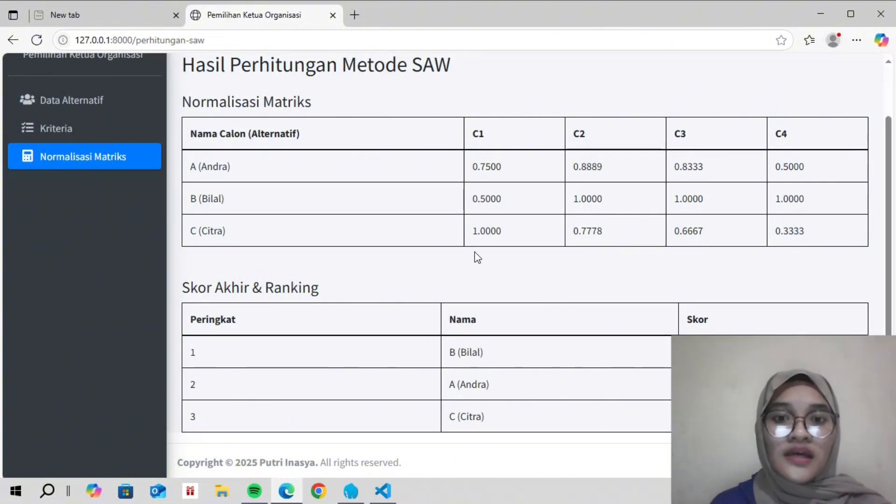
scroll(476, 257, up, 2)
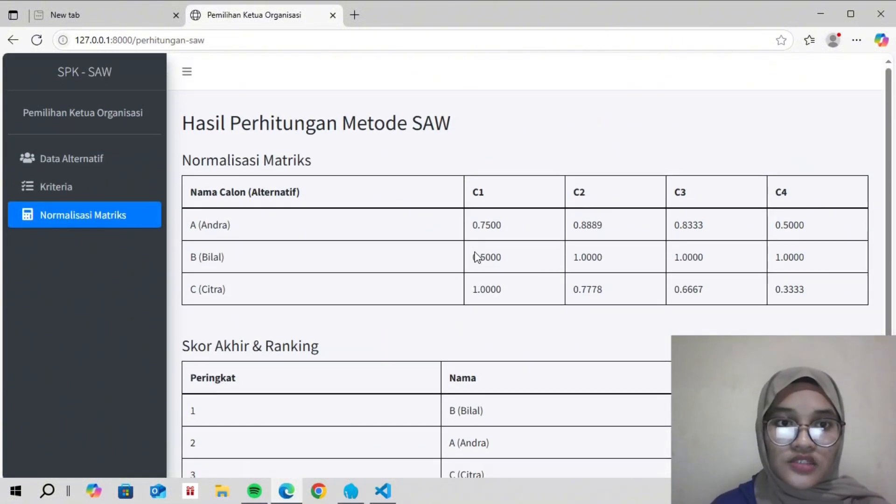